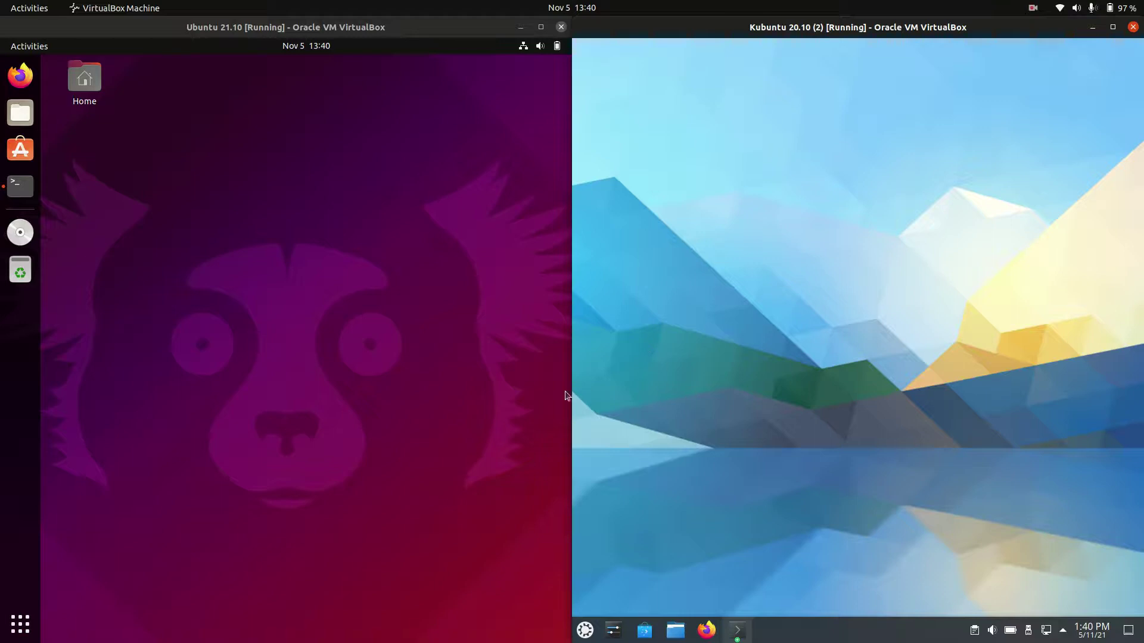
pyautogui.click(403, 280)
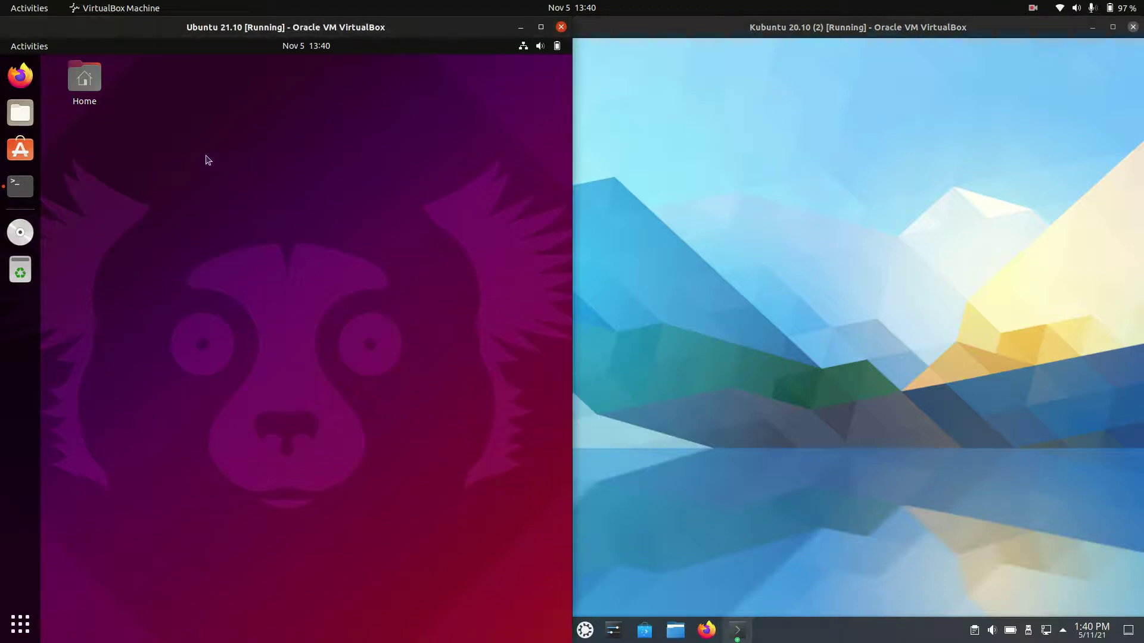
pyautogui.moveTo(205, 155); pyautogui.dragTo(455, 420)
pyautogui.moveTo(788, 204); pyautogui.dragTo(1075, 531)
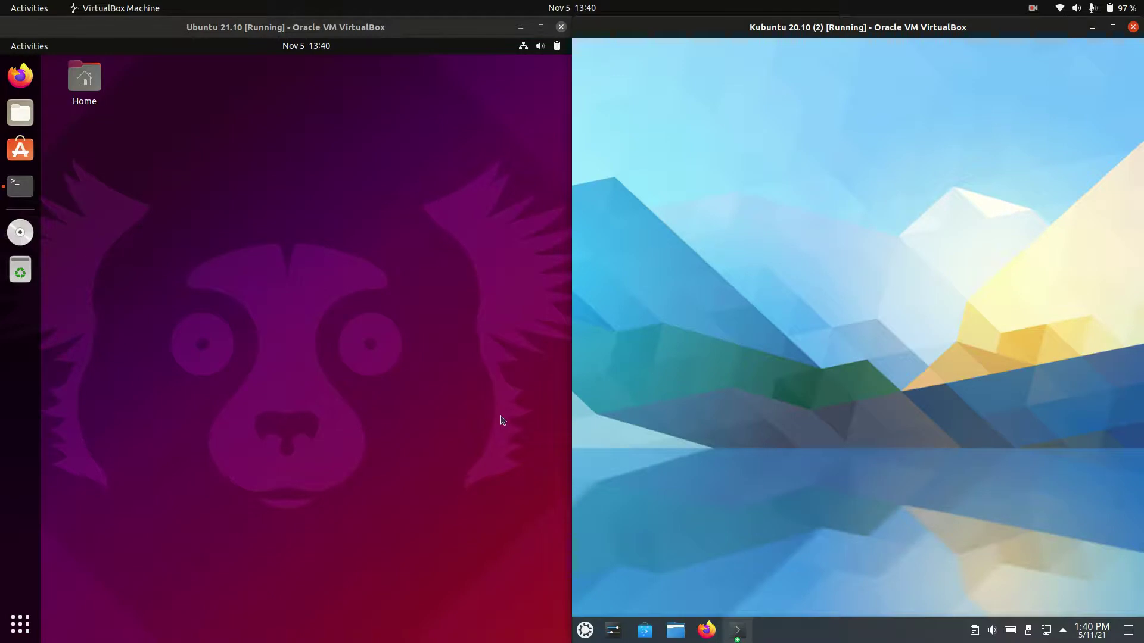
# Bring up the terminal windows with the neofetch output in both Ubuntu and Kubuntu and reposition them on their desktops
pyautogui.click(20, 186)
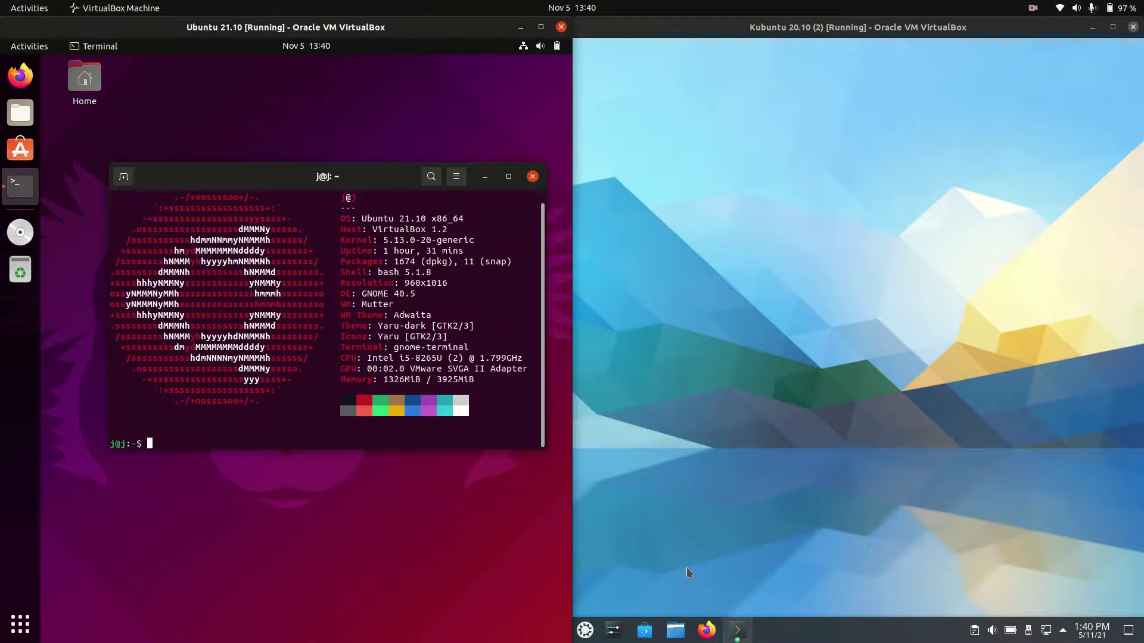
pyautogui.click(737, 631)
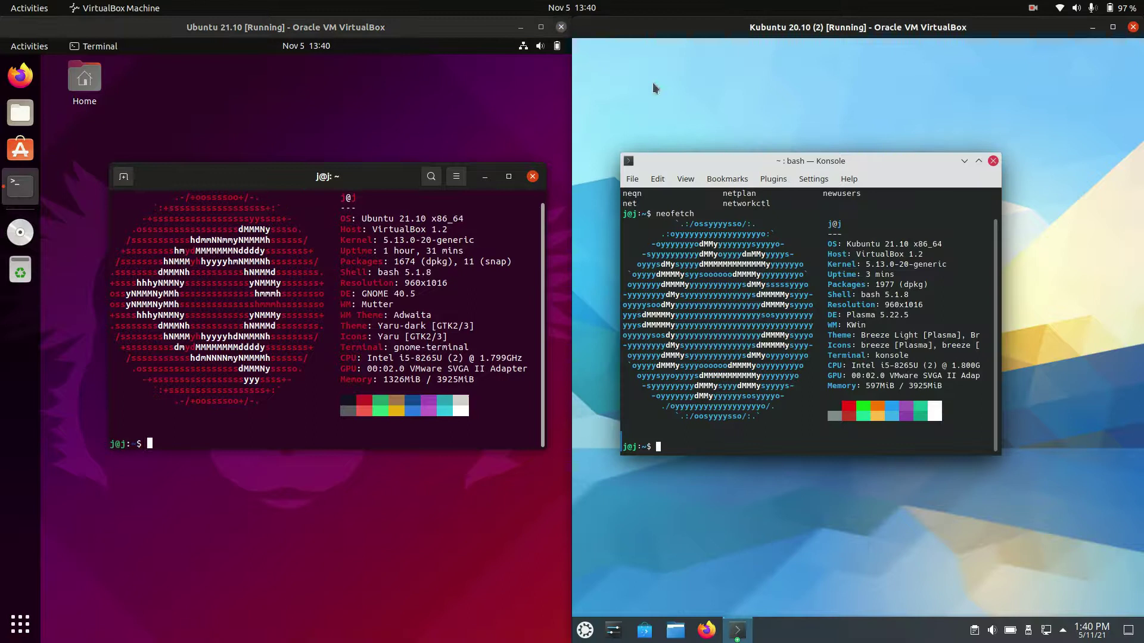
pyautogui.moveTo(276, 180)
pyautogui.mouseDown()
pyautogui.moveTo(254, 180)
pyautogui.moveTo(280, 188)
pyautogui.mouseUp()
pyautogui.moveTo(813, 160); pyautogui.dragTo(819, 186)
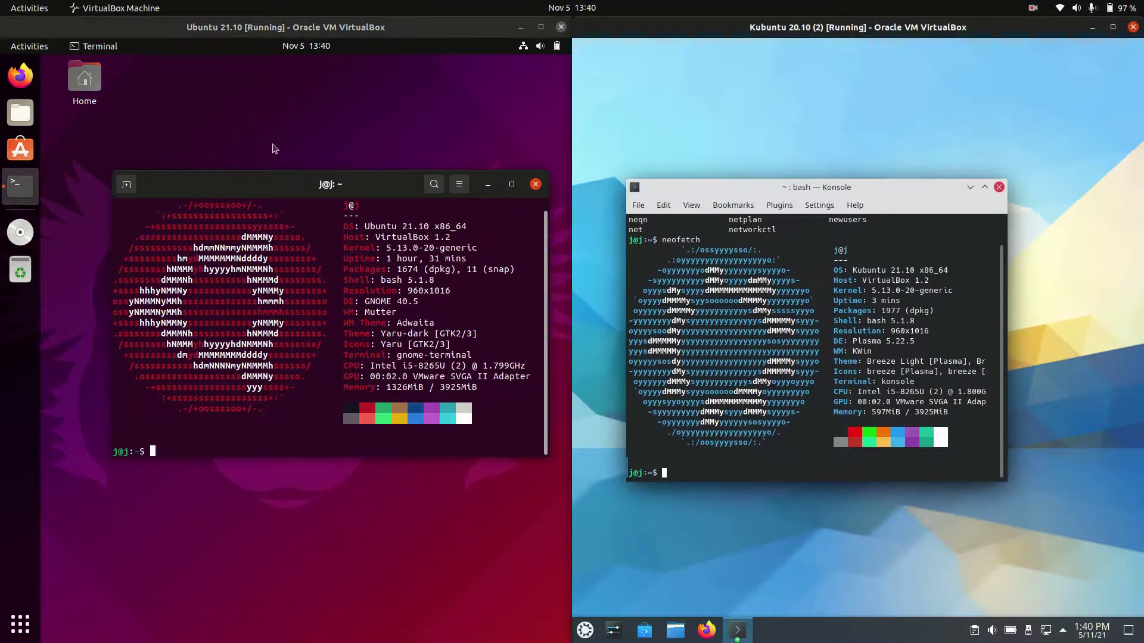
pyautogui.moveTo(300, 176); pyautogui.dragTo(308, 184)
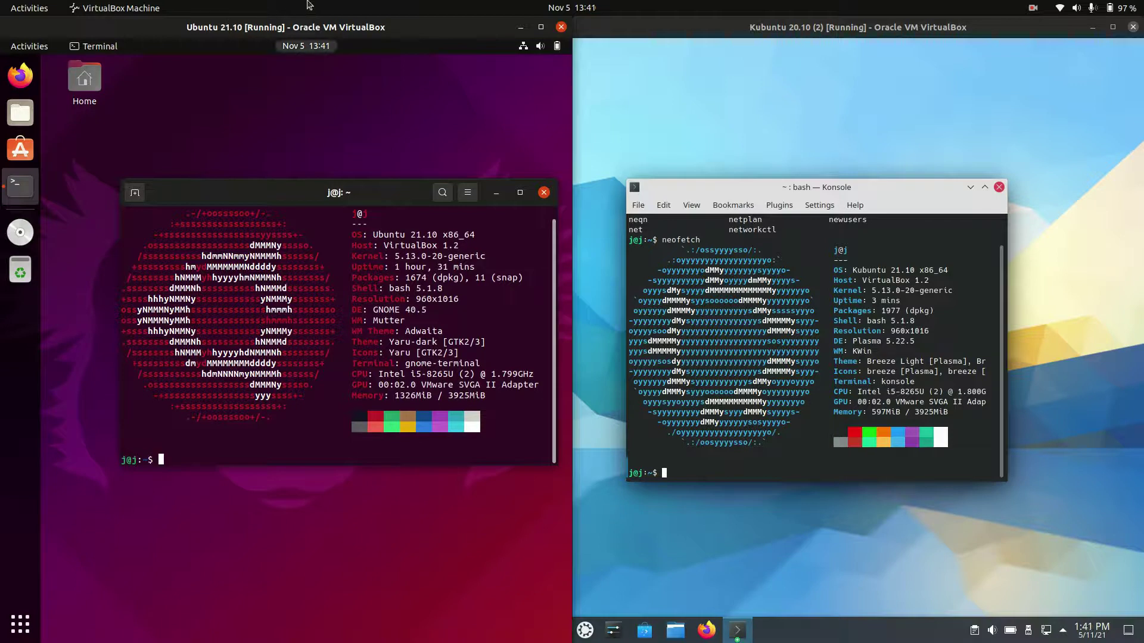
pyautogui.moveTo(296, 205); pyautogui.dragTo(288, 179)
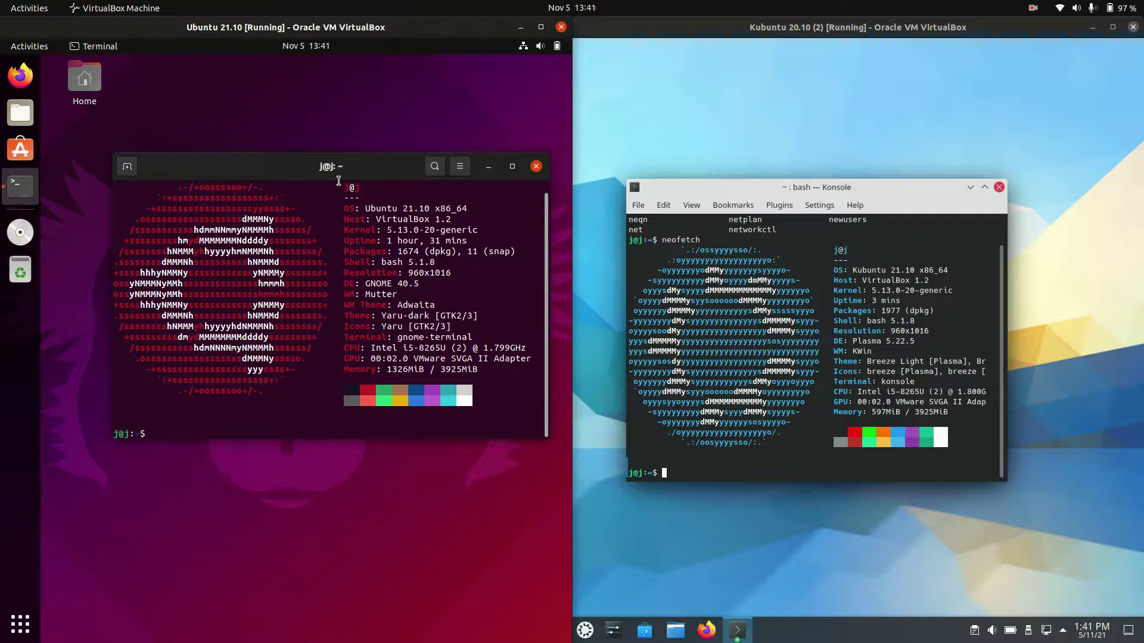
pyautogui.moveTo(342, 177); pyautogui.dragTo(348, 174)
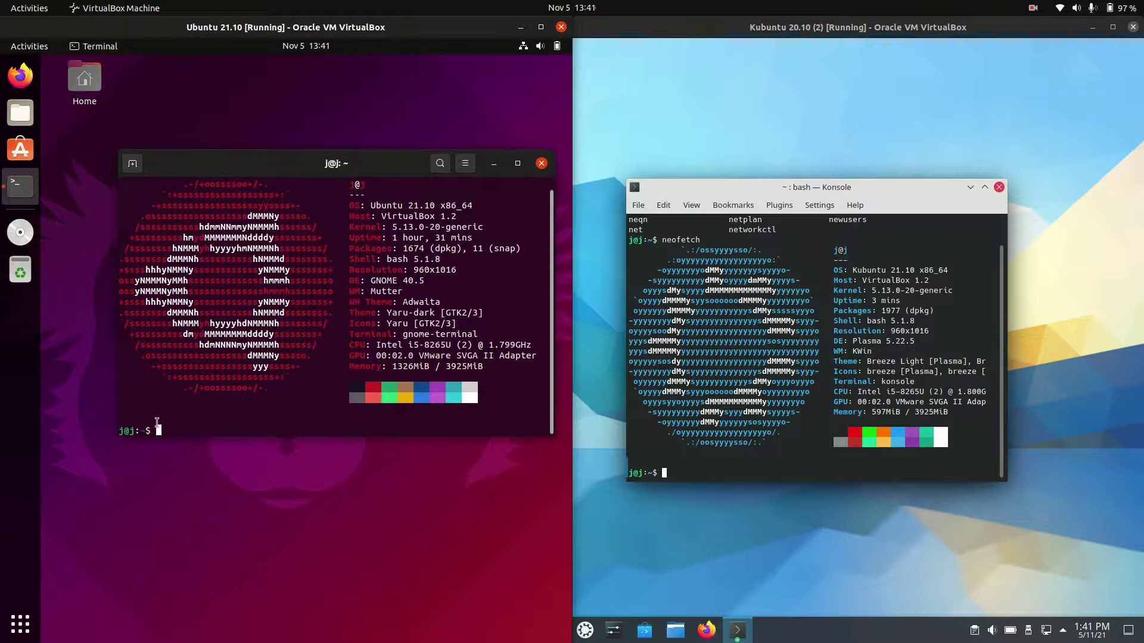
# Check Ubuntu's application grid, return to its desktop and reposition the terminal windows in both virtual machines
pyautogui.click(22, 639)
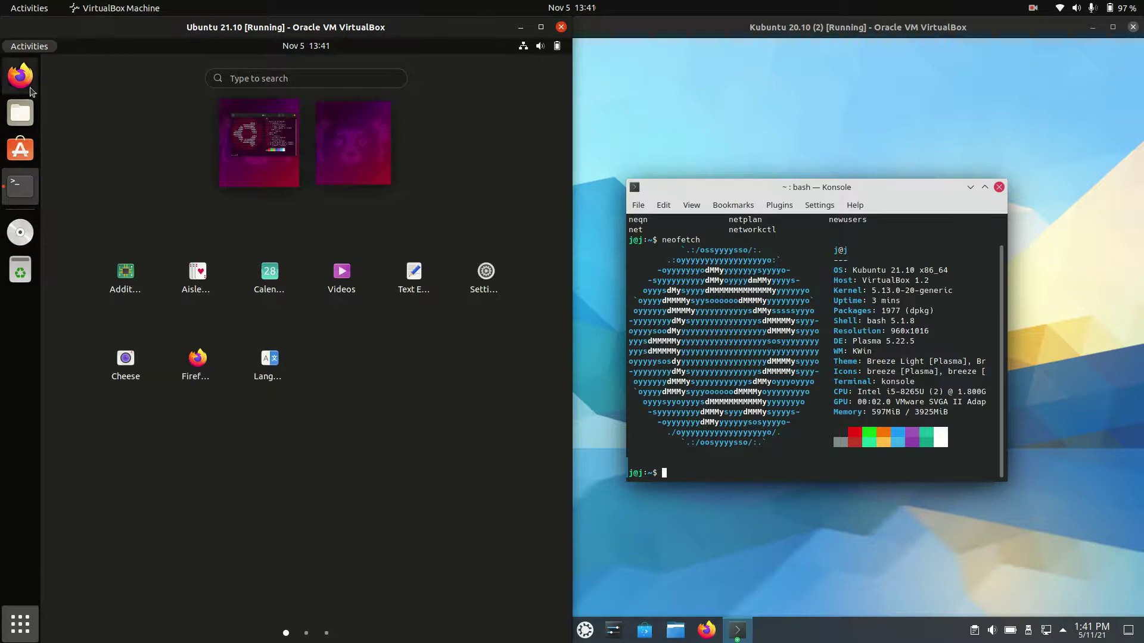
pyautogui.click(238, 148)
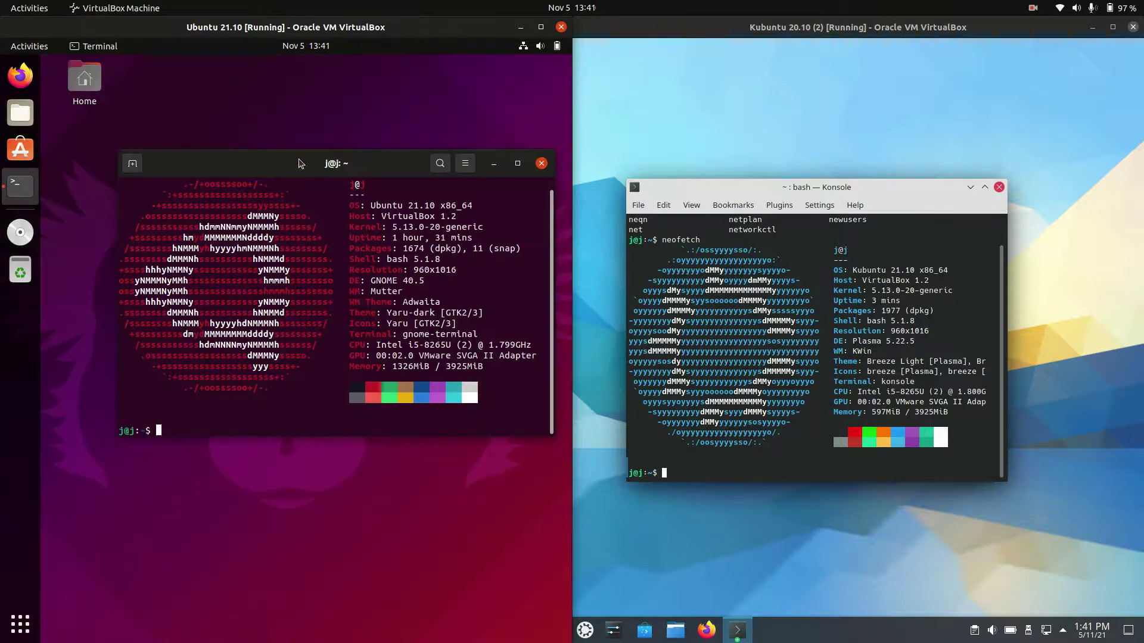
pyautogui.moveTo(297, 157); pyautogui.dragTo(260, 145)
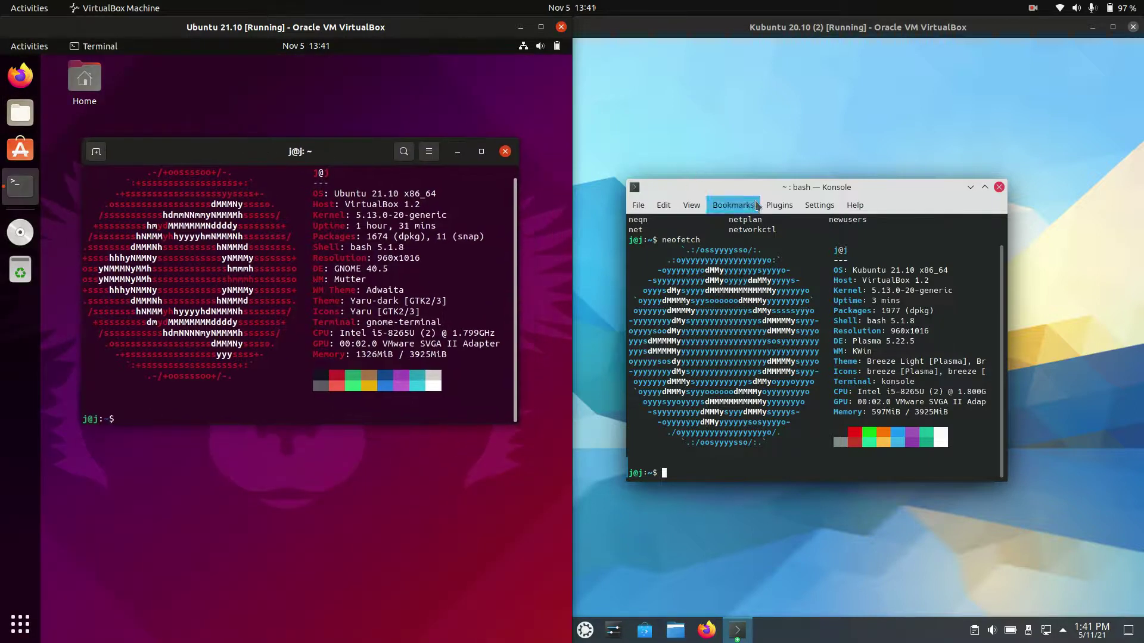
pyautogui.moveTo(754, 179); pyautogui.dragTo(782, 165)
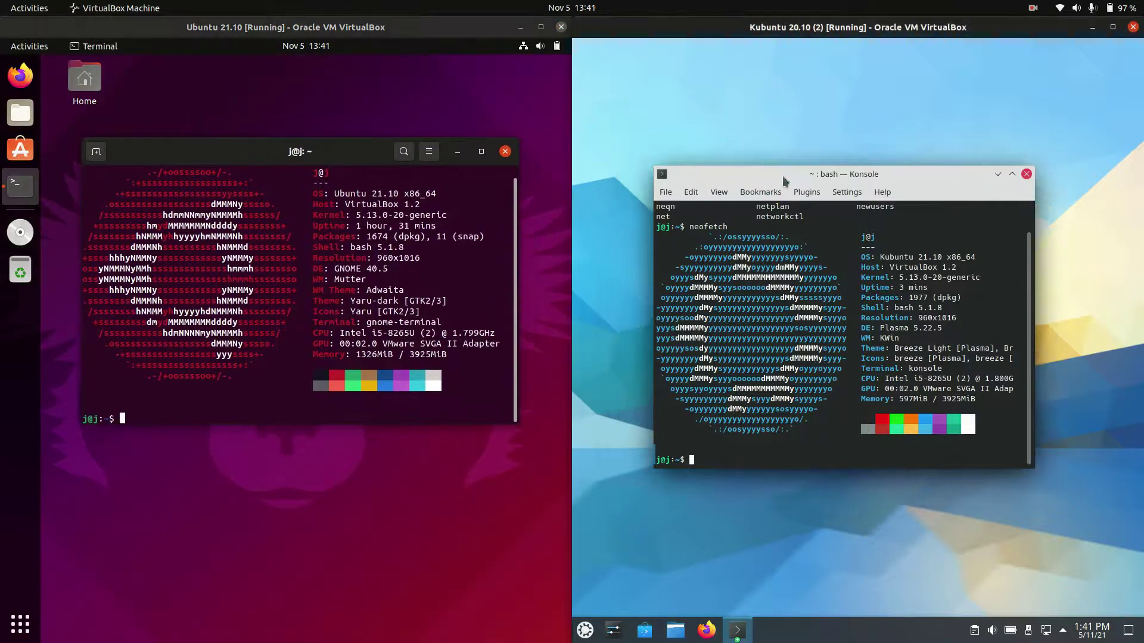
# Compare Kubuntu's application launcher and its categories with Ubuntu's application grid and search, and close both
pyautogui.click(590, 637)
pyautogui.click(587, 637)
pyautogui.click(590, 634)
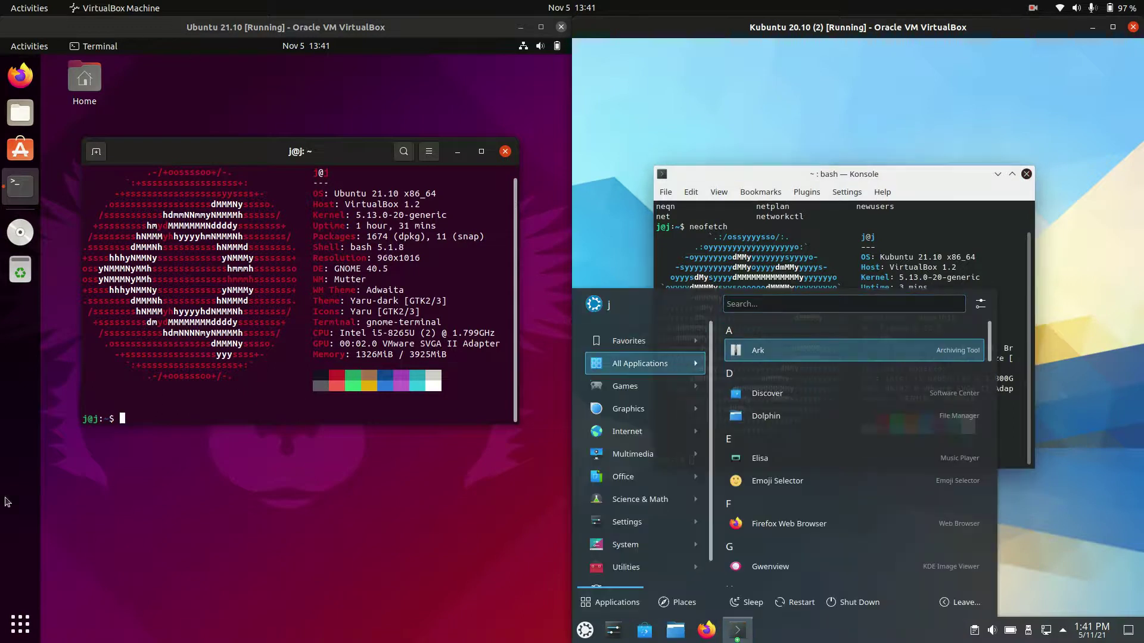
pyautogui.click(20, 630)
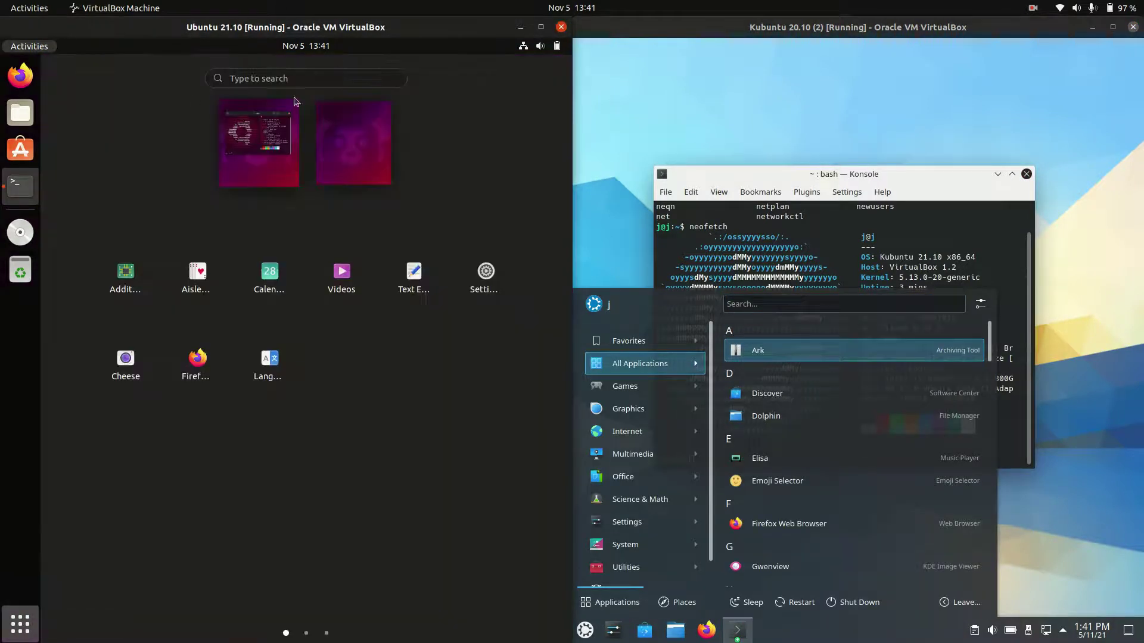
pyautogui.click(252, 78)
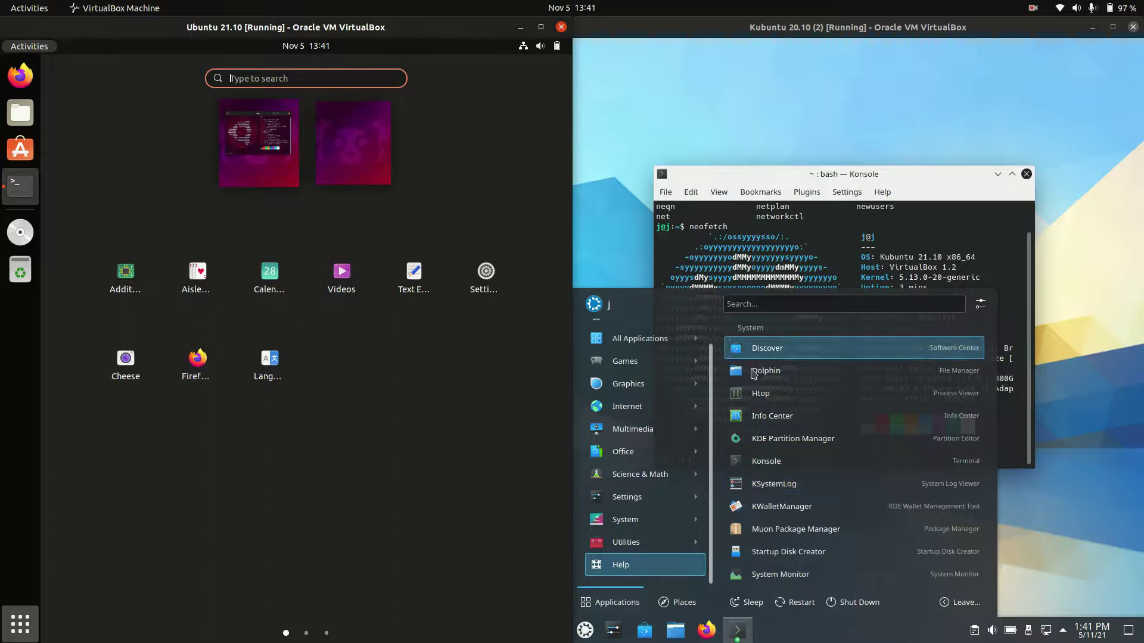
pyautogui.click(768, 97)
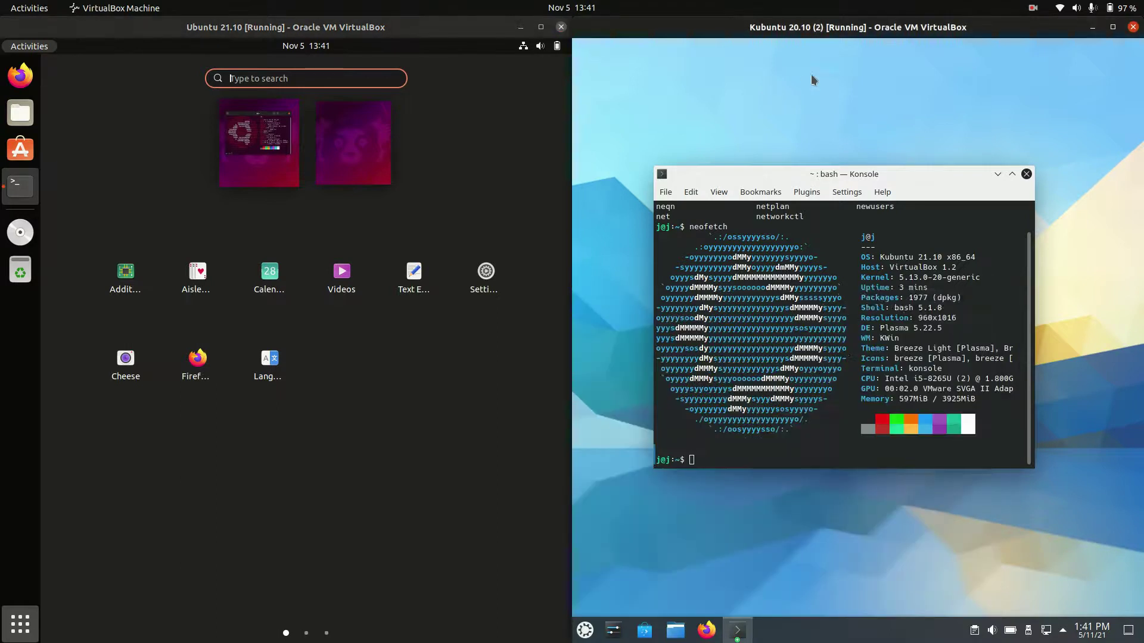
pyautogui.click(153, 525)
# Compare the context options offered by the empty desktop in Ubuntu and in Kubuntu
pyautogui.rightClick(385, 95)
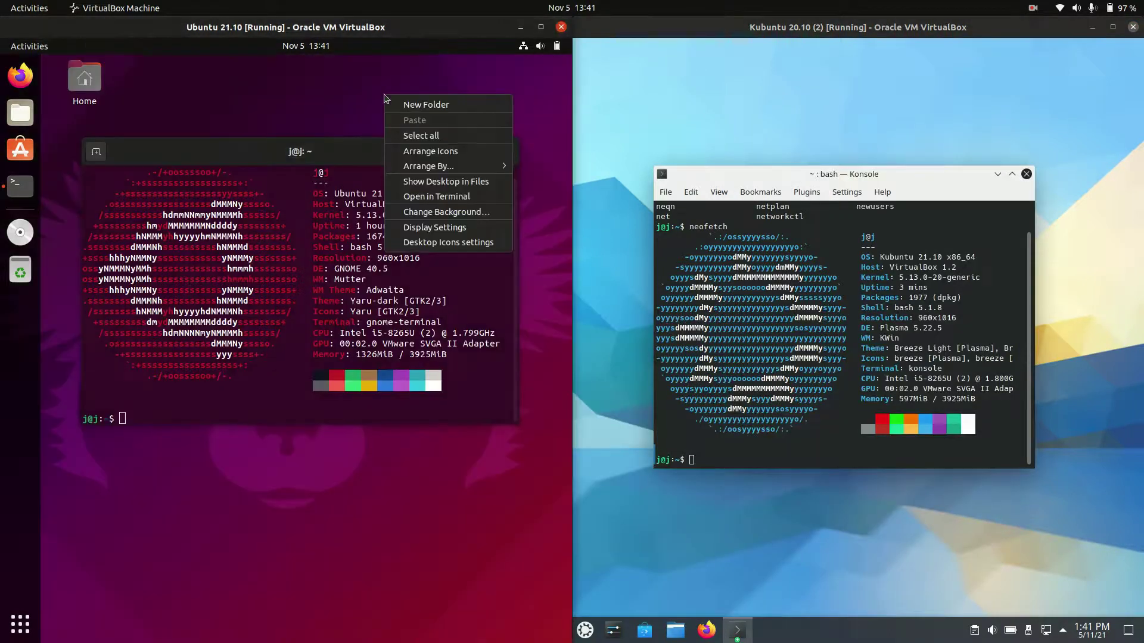
pyautogui.rightClick(966, 118)
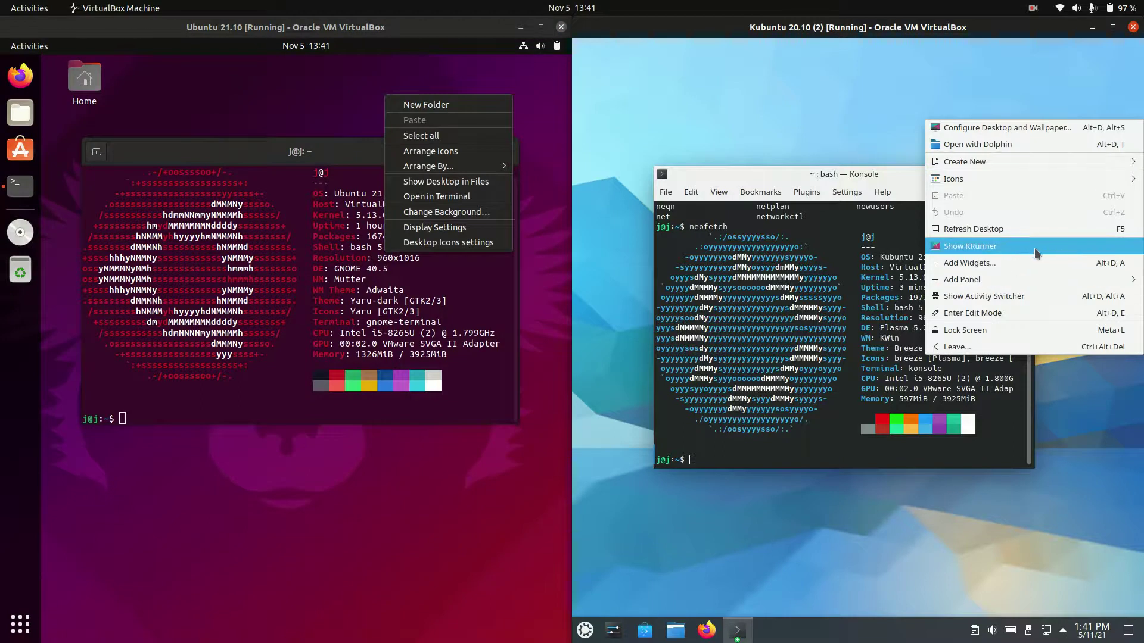
pyautogui.click(278, 473)
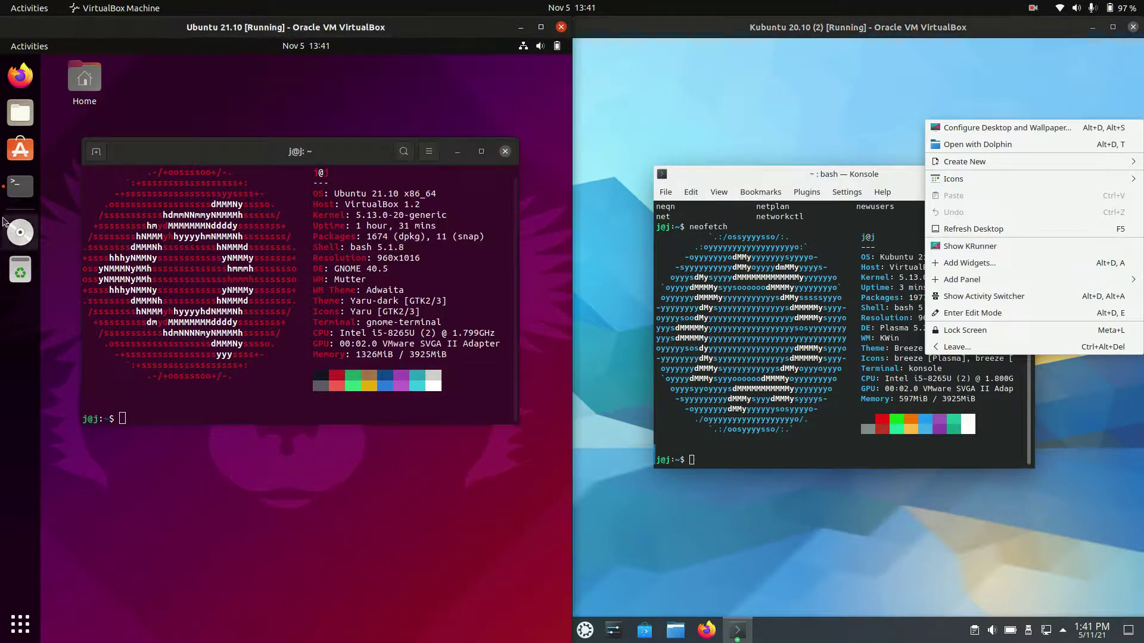
# Open the Files file manager in Ubuntu and the Dolphin file manager in Kubuntu
pyautogui.click(20, 112)
pyautogui.click(594, 641)
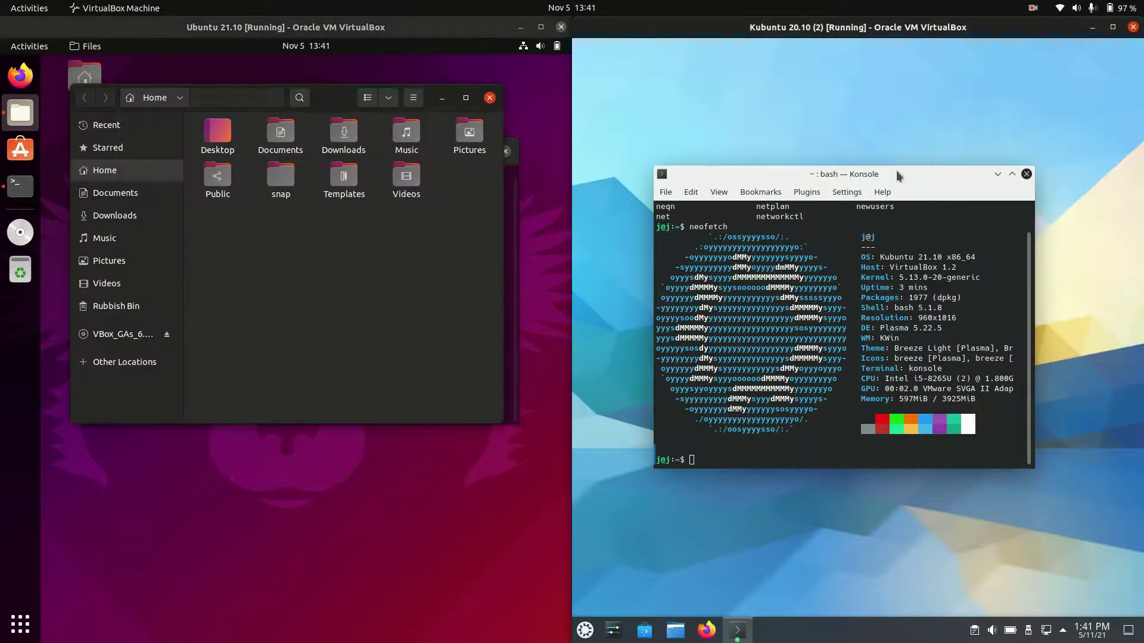
pyautogui.click(676, 630)
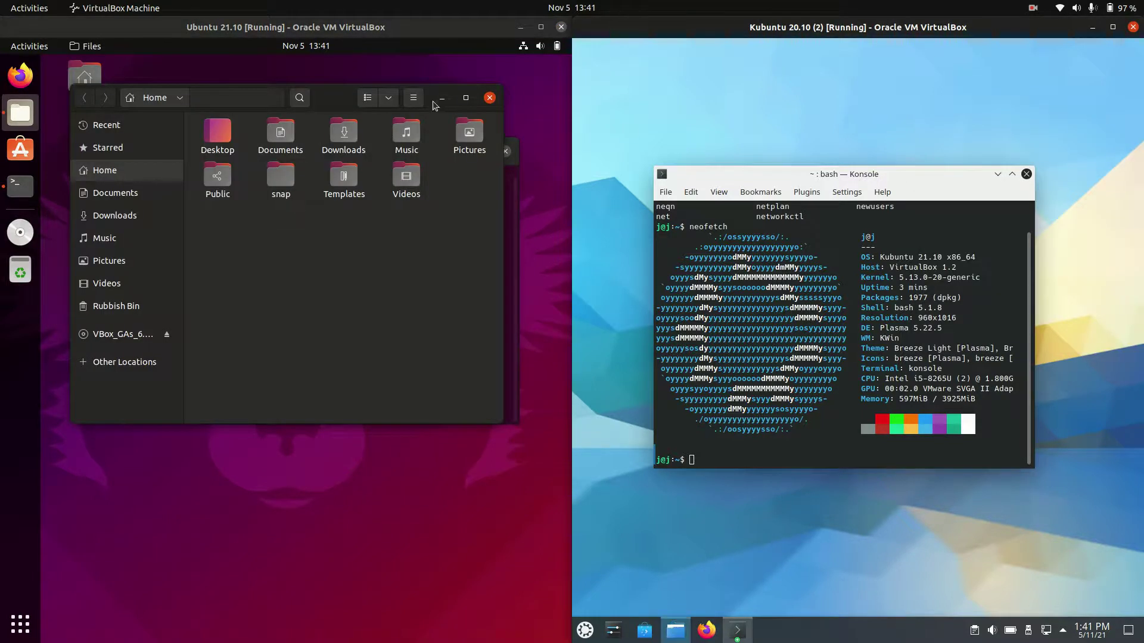
# View the About information of Ubuntu's Files application and close it
pyautogui.click(414, 97)
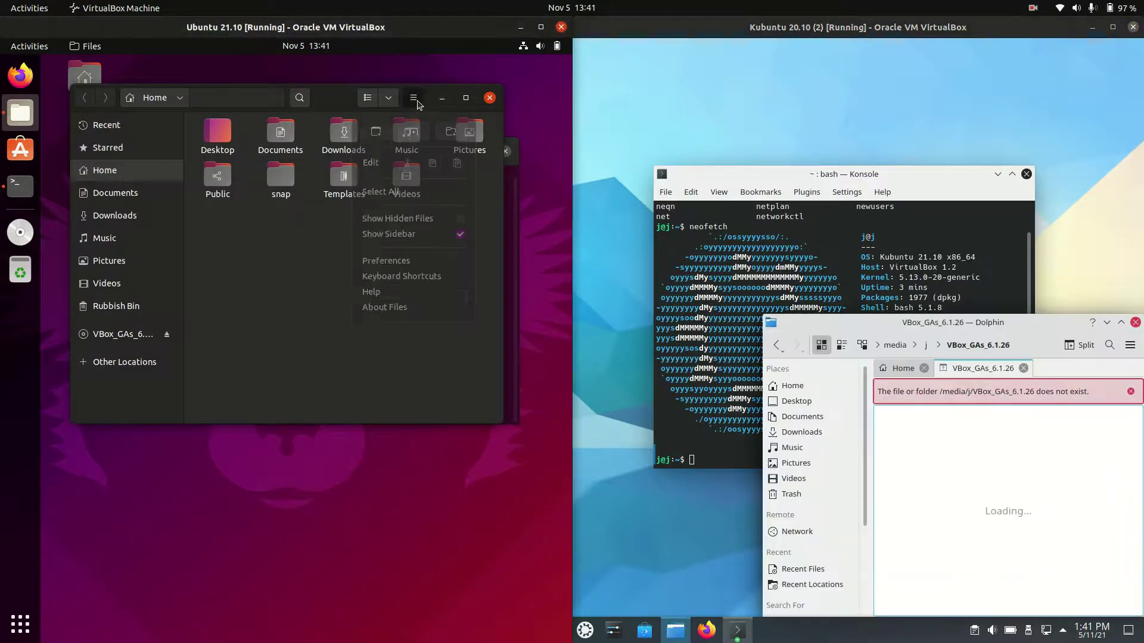
pyautogui.click(410, 314)
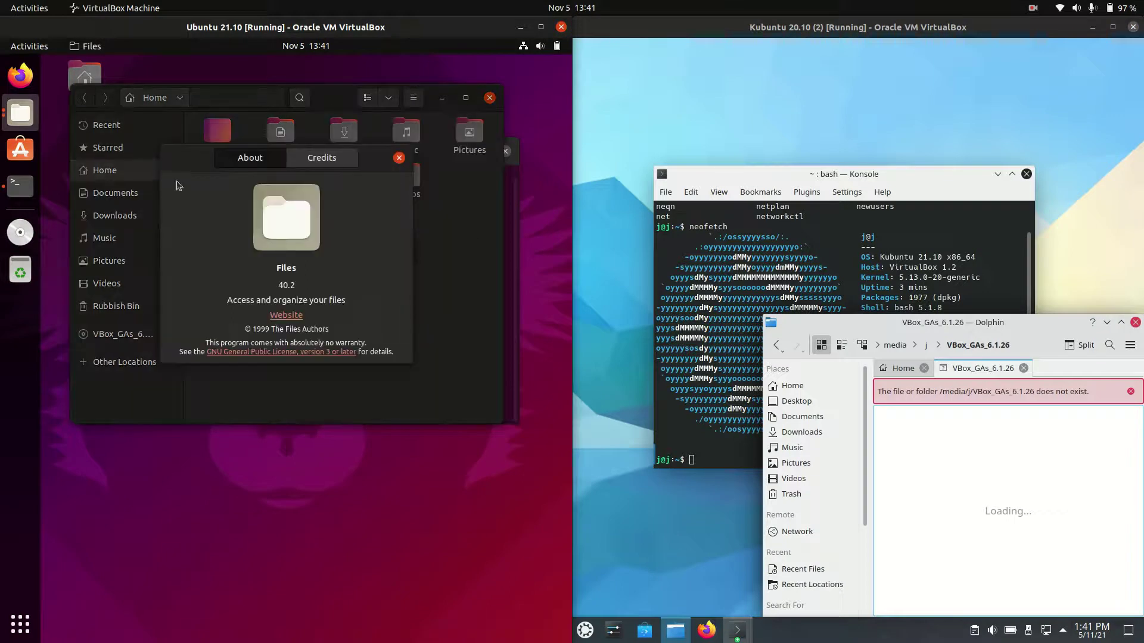
pyautogui.moveTo(179, 166); pyautogui.dragTo(202, 178)
pyautogui.click(422, 170)
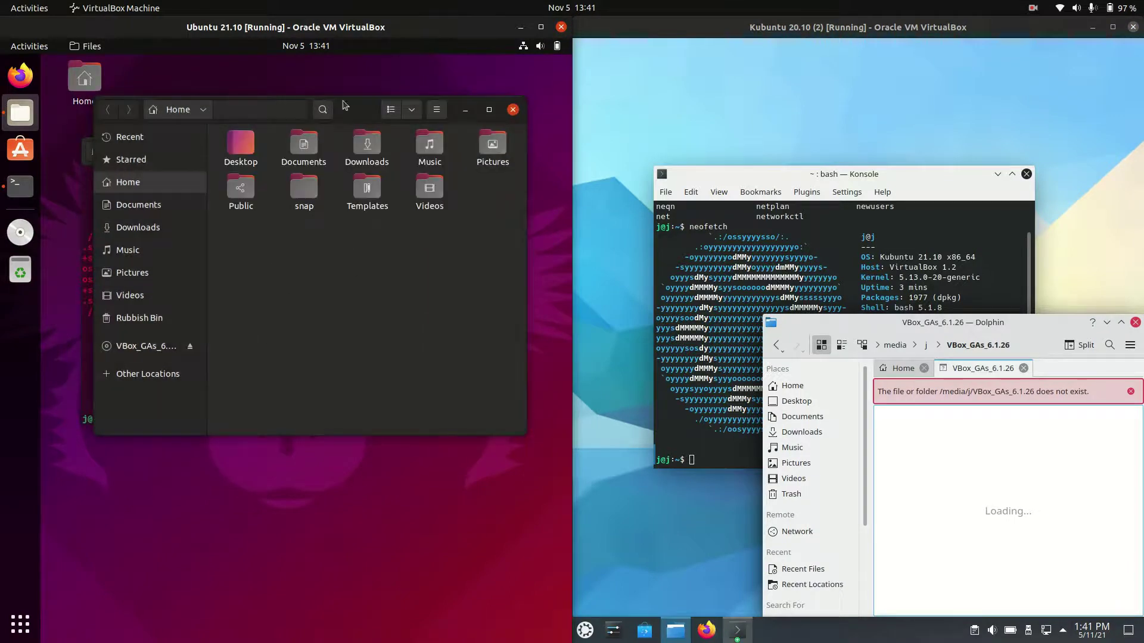
# Reposition both file manager windows and check the context options for empty space in Ubuntu's Home folder
pyautogui.moveTo(349, 110)
pyautogui.mouseDown()
pyautogui.moveTo(341, 147)
pyautogui.moveTo(340, 126)
pyautogui.moveTo(355, 149)
pyautogui.moveTo(346, 114)
pyautogui.mouseUp()
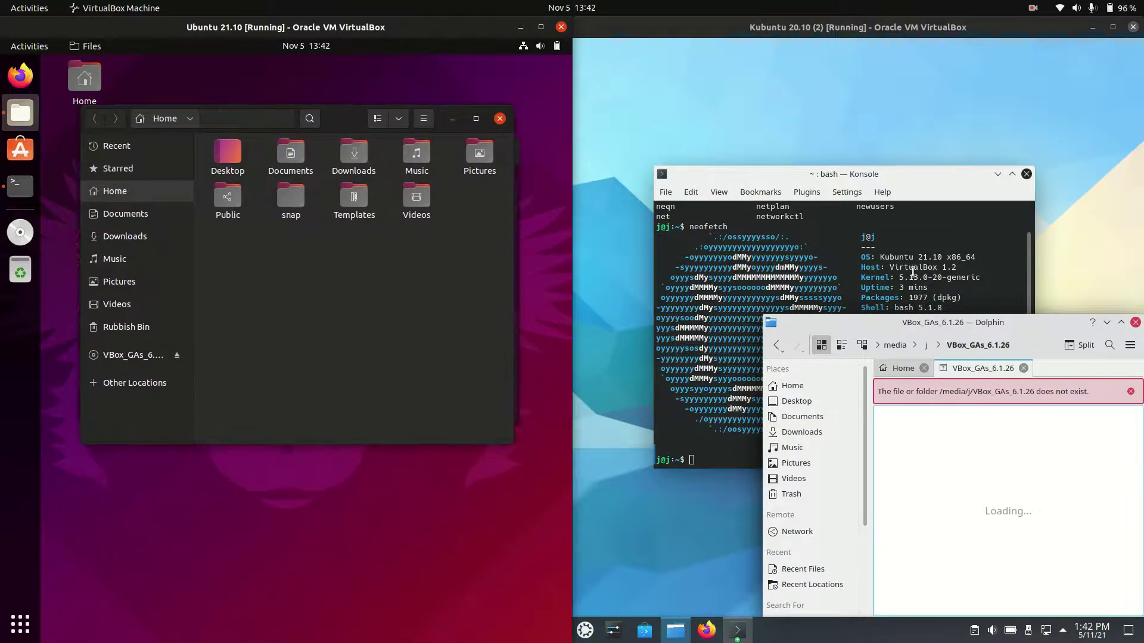
pyautogui.moveTo(953, 323); pyautogui.dragTo(817, 124)
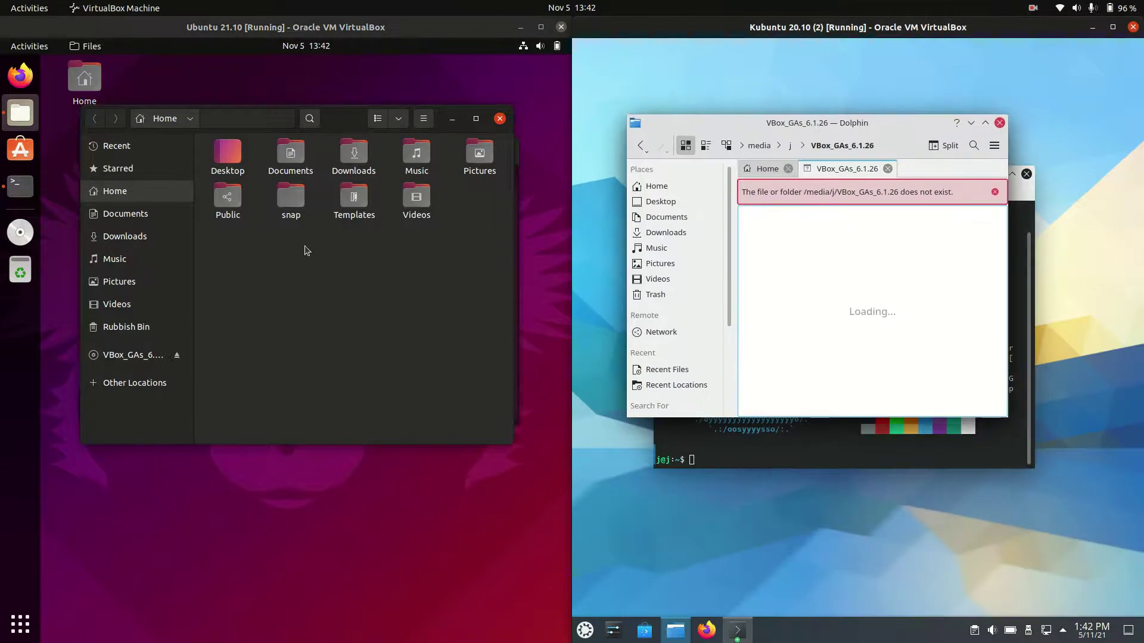
pyautogui.rightClick(305, 247)
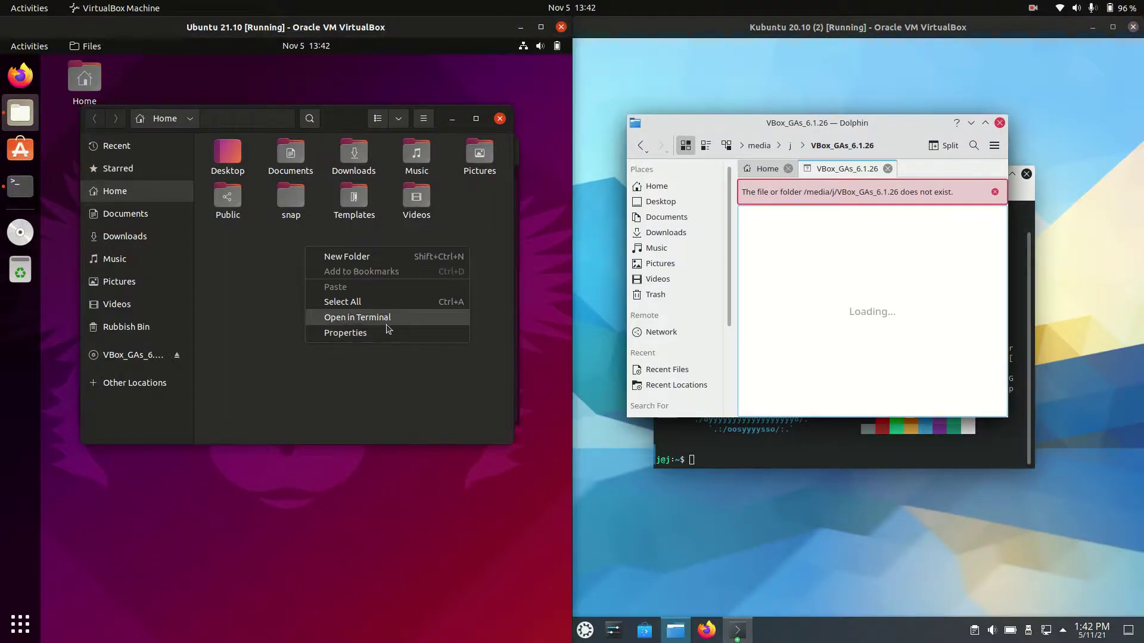
pyautogui.click(273, 305)
# Shift the Dolphin window slightly and show the Home folder in it
pyautogui.moveTo(831, 127); pyautogui.dragTo(820, 120)
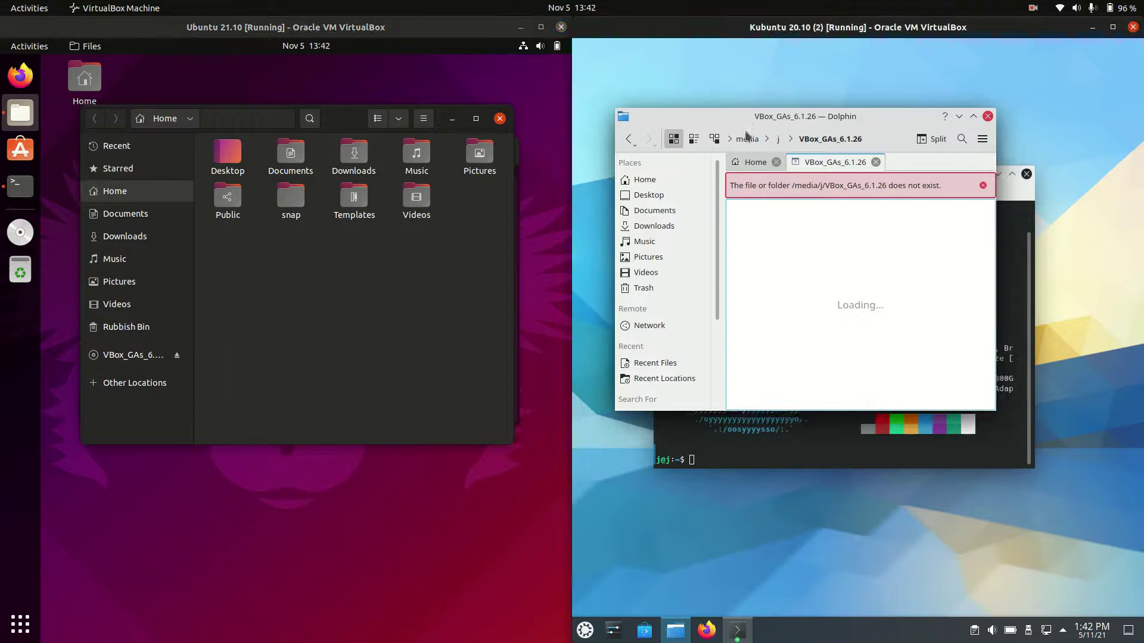
pyautogui.click(644, 196)
pyautogui.click(644, 180)
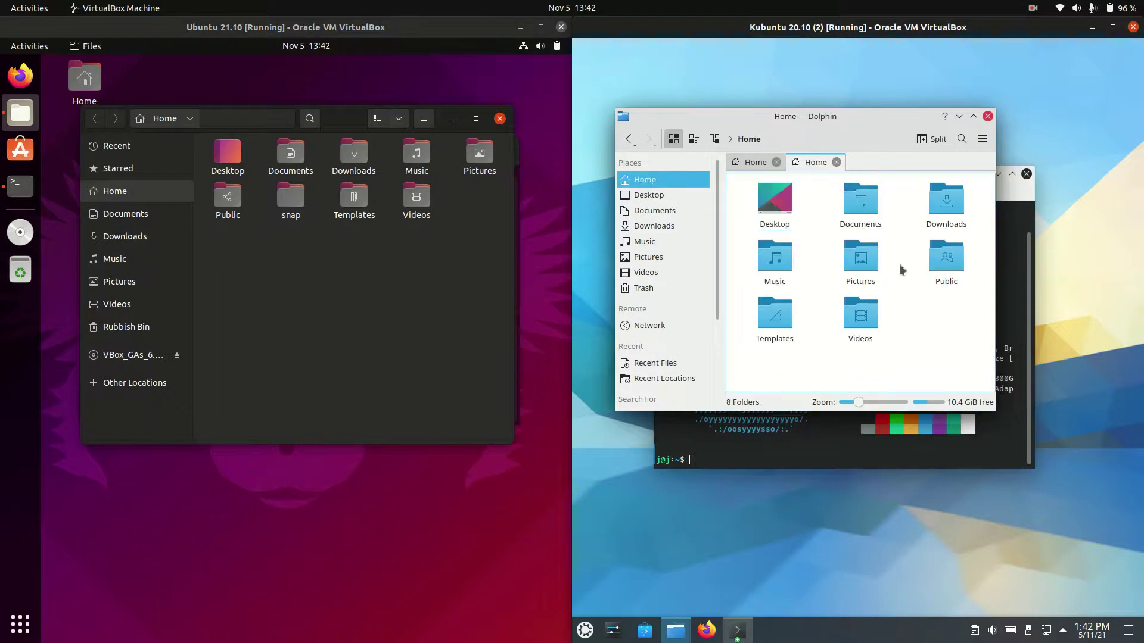
# Read Dolphin's About KDE information, including the Report Bugs or Wishes and Support KDE pages, and close it
pyautogui.click(982, 140)
pyautogui.moveTo(991, 377)
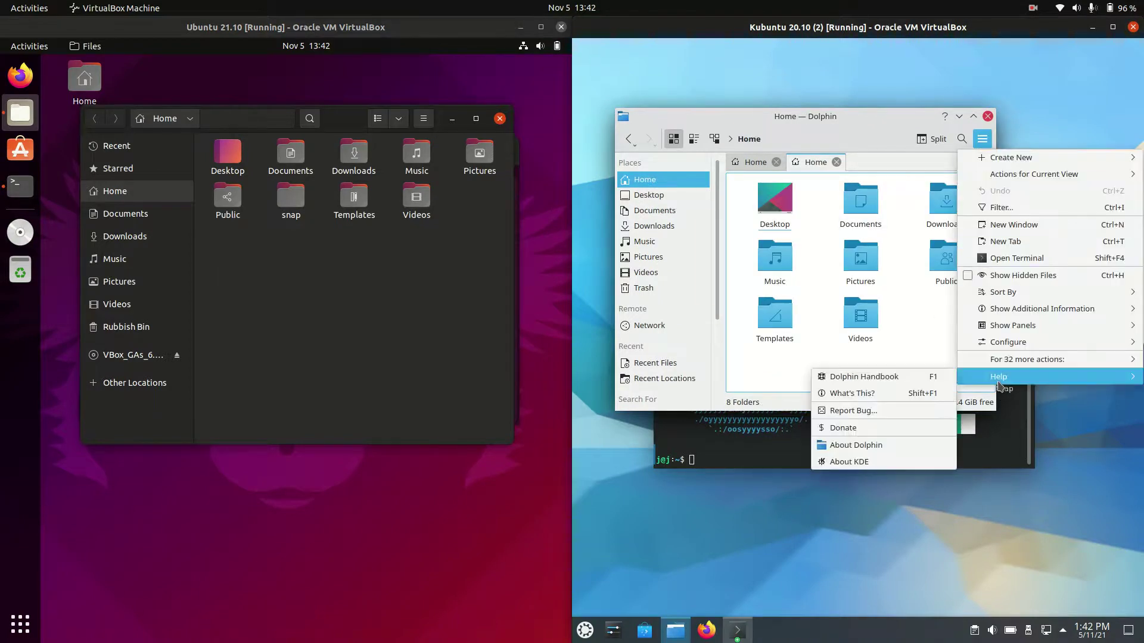
pyautogui.click(884, 463)
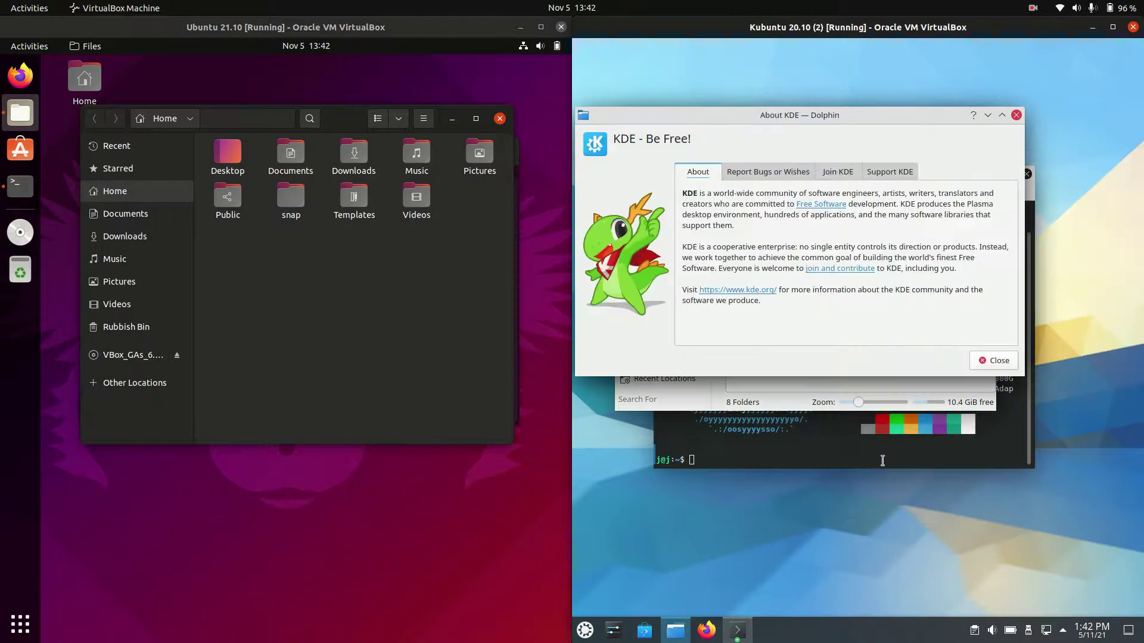
pyautogui.click(768, 173)
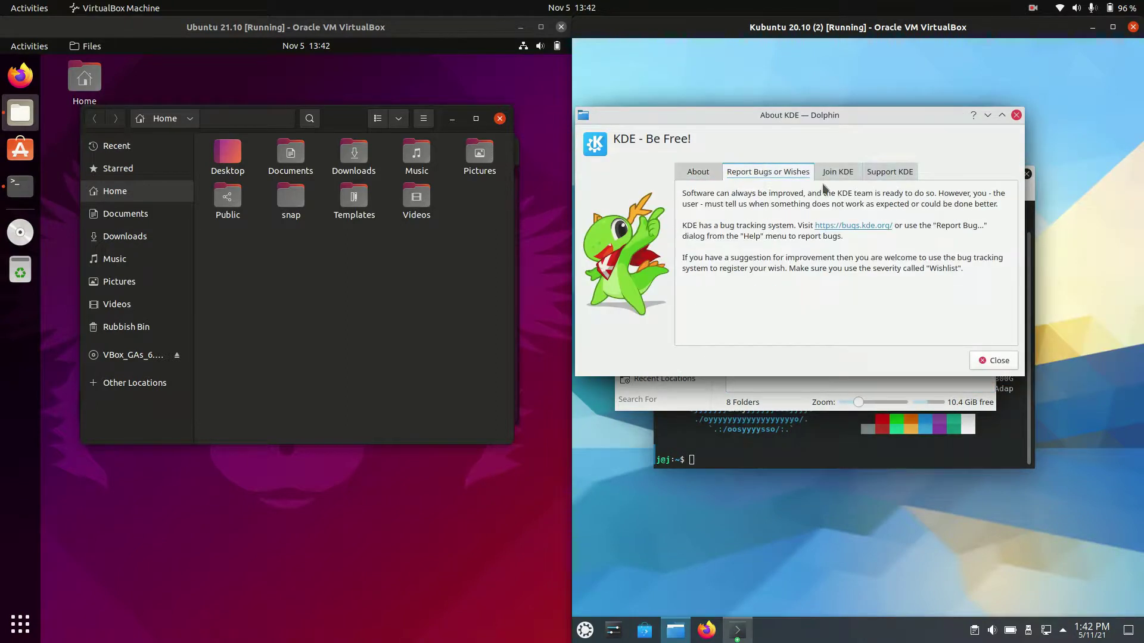
pyautogui.click(902, 173)
pyautogui.click(1016, 115)
# Move the Dolphin window aside and close the file managers in both Ubuntu and Kubuntu
pyautogui.moveTo(860, 111); pyautogui.dragTo(910, 142)
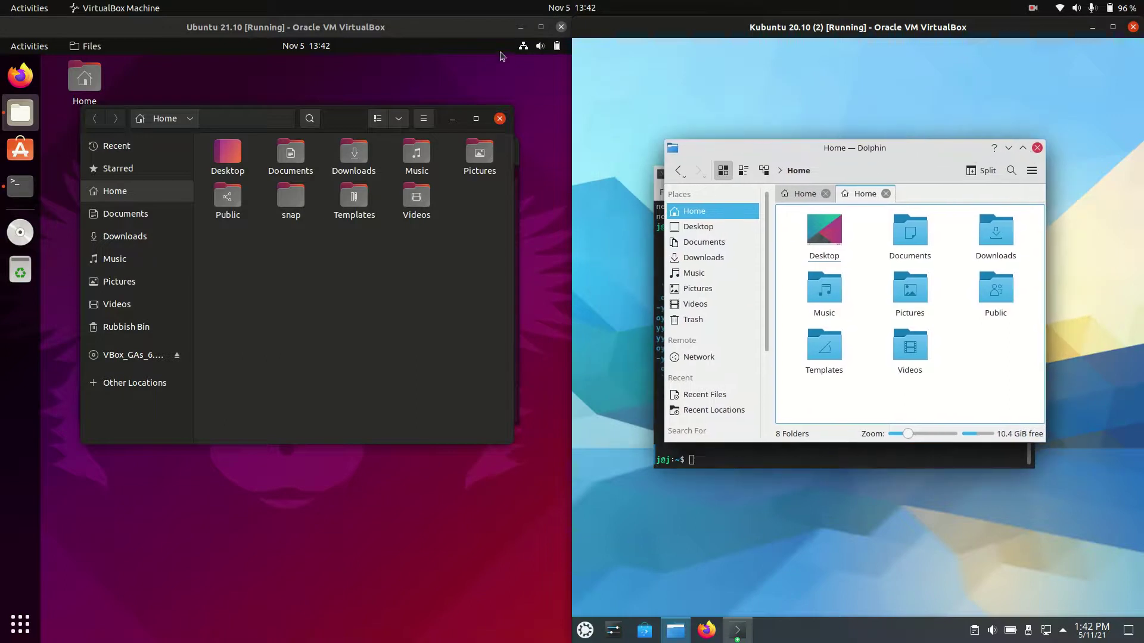
pyautogui.click(503, 118)
pyautogui.click(1038, 147)
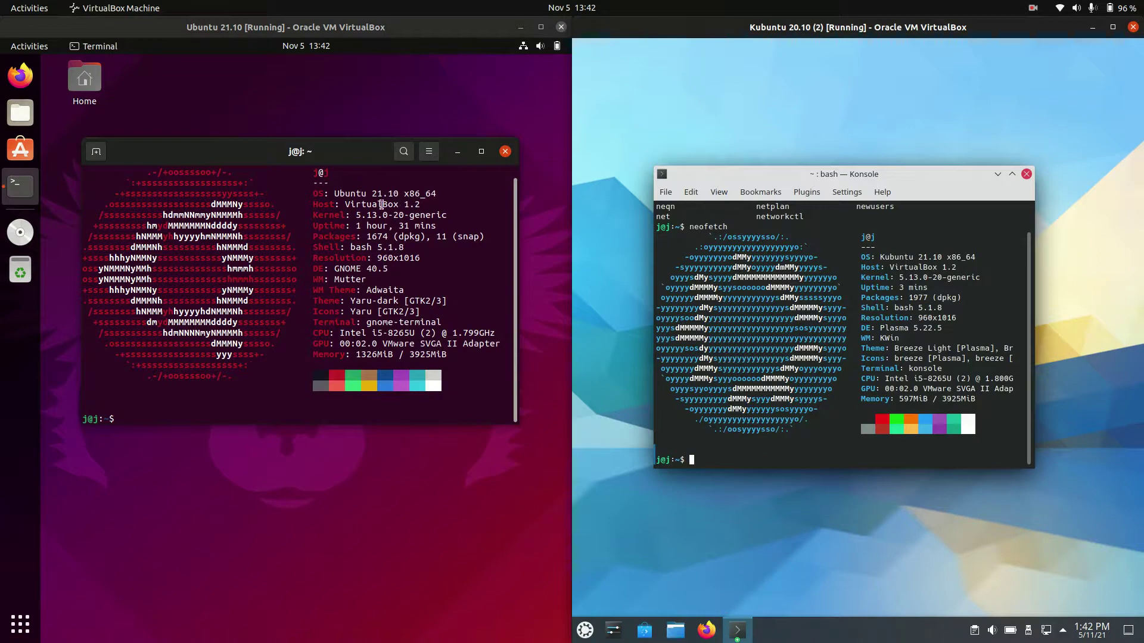
# Highlight the kernel version in the neofetch output of both the Ubuntu and Kubuntu terminals
pyautogui.moveTo(359, 213); pyautogui.dragTo(422, 218)
pyautogui.moveTo(895, 287); pyautogui.dragTo(952, 277)
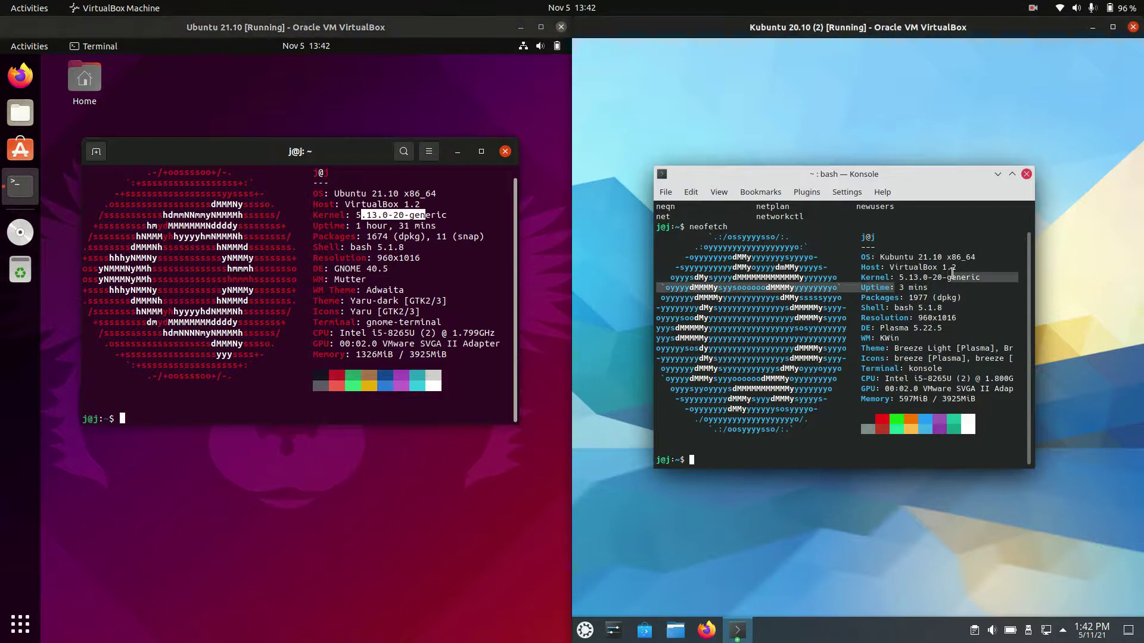
# Select just the full kernel version string in Kubuntu's neofetch output
pyautogui.click(951, 277)
pyautogui.doubleClick(931, 281)
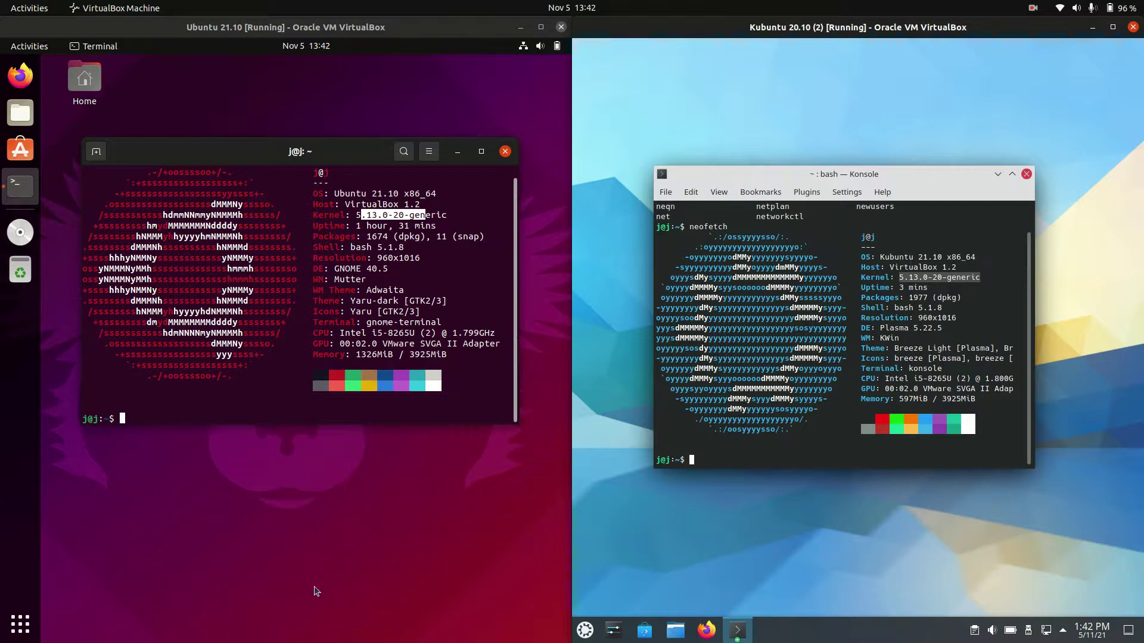
# Run htop in a new Ubuntu terminal tab and show Kubuntu's htop Konsole window over its neofetch window
pyautogui.click(96, 151)
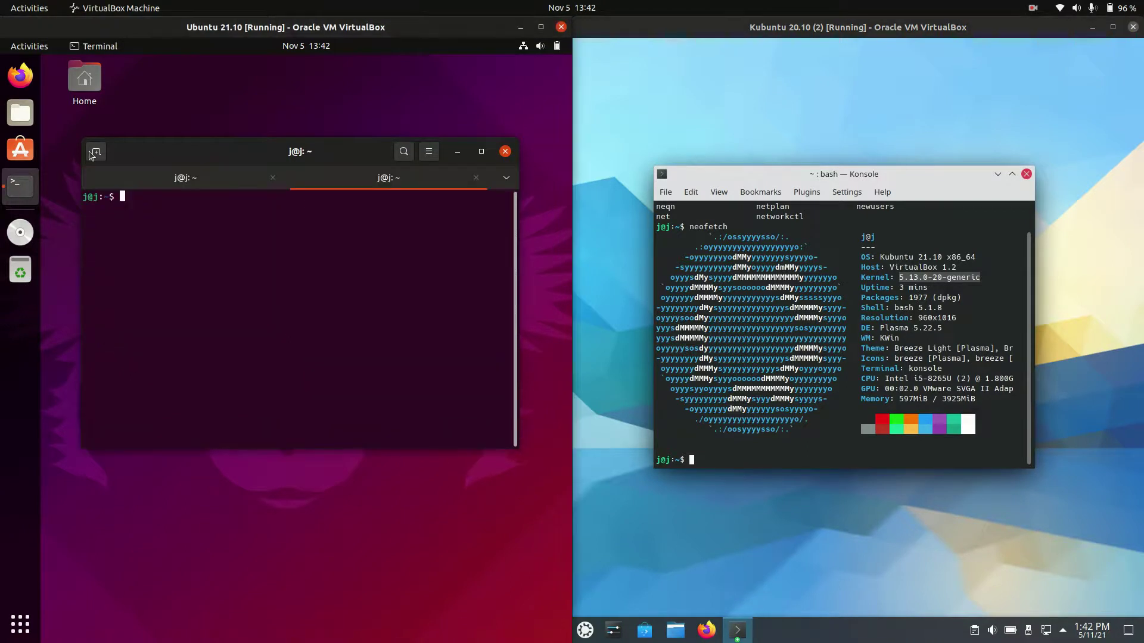
pyautogui.write('htop')
pyautogui.press('Return')
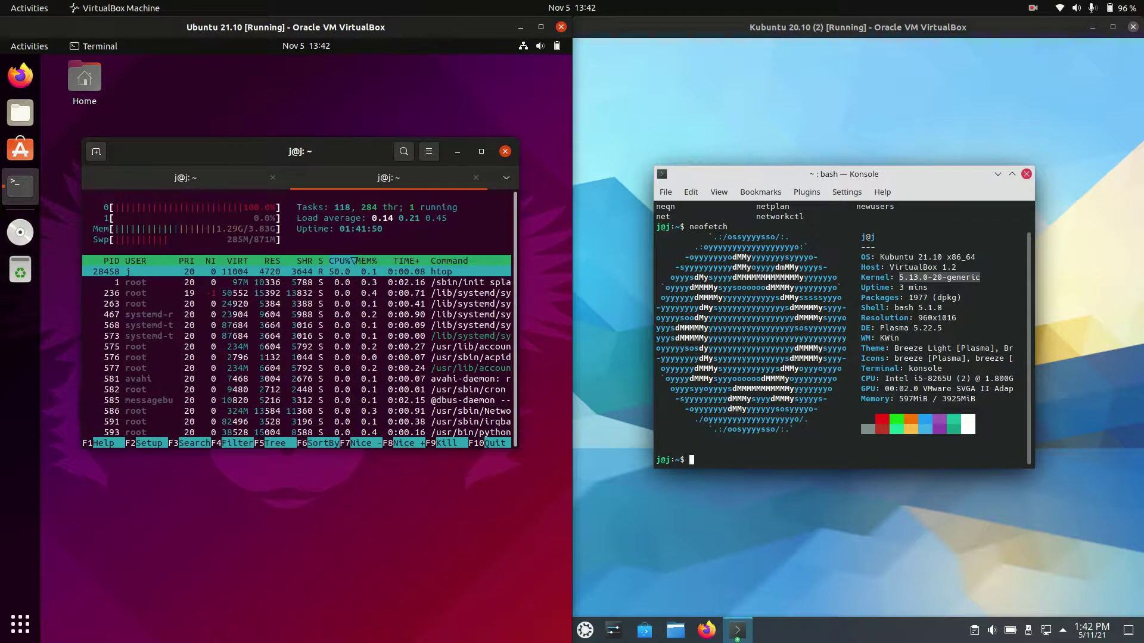
pyautogui.click(737, 630)
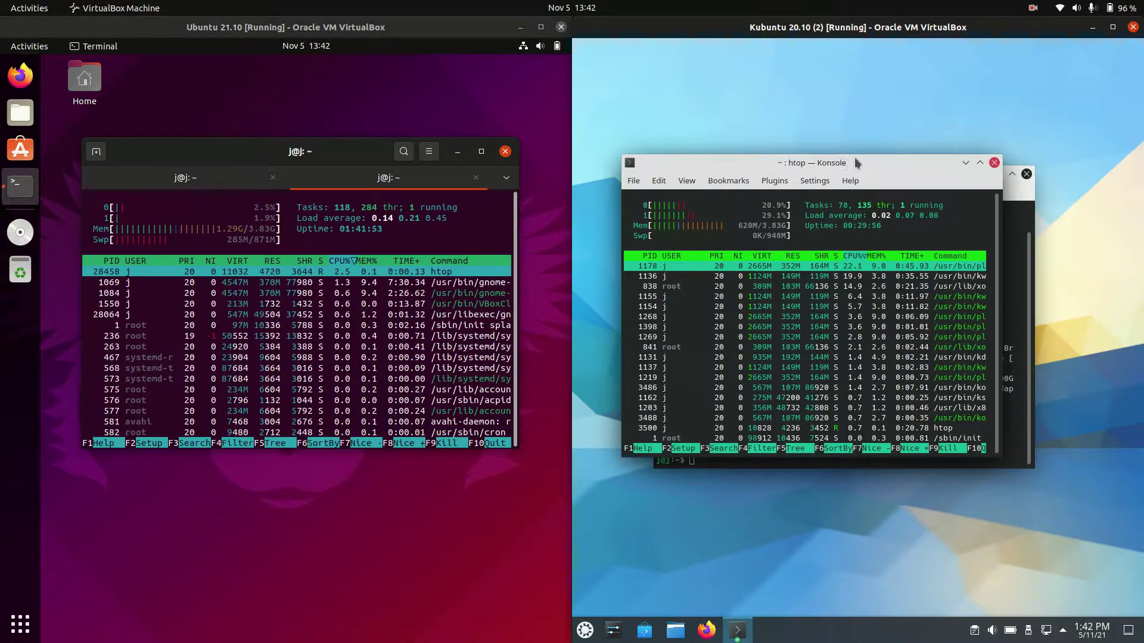
pyautogui.moveTo(854, 157); pyautogui.dragTo(892, 168)
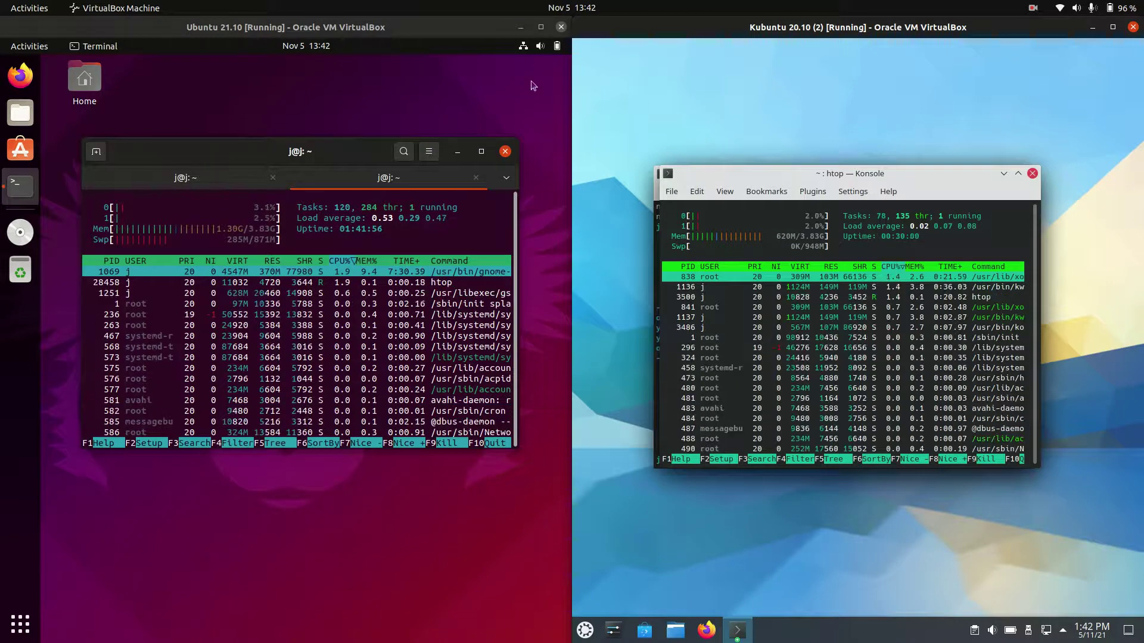
# Move the Ubuntu terminal and Kubuntu htop windows around slightly to compare their CPU and memory use, checking both Ubuntu terminal tabs
pyautogui.moveTo(308, 149); pyautogui.dragTo(308, 157)
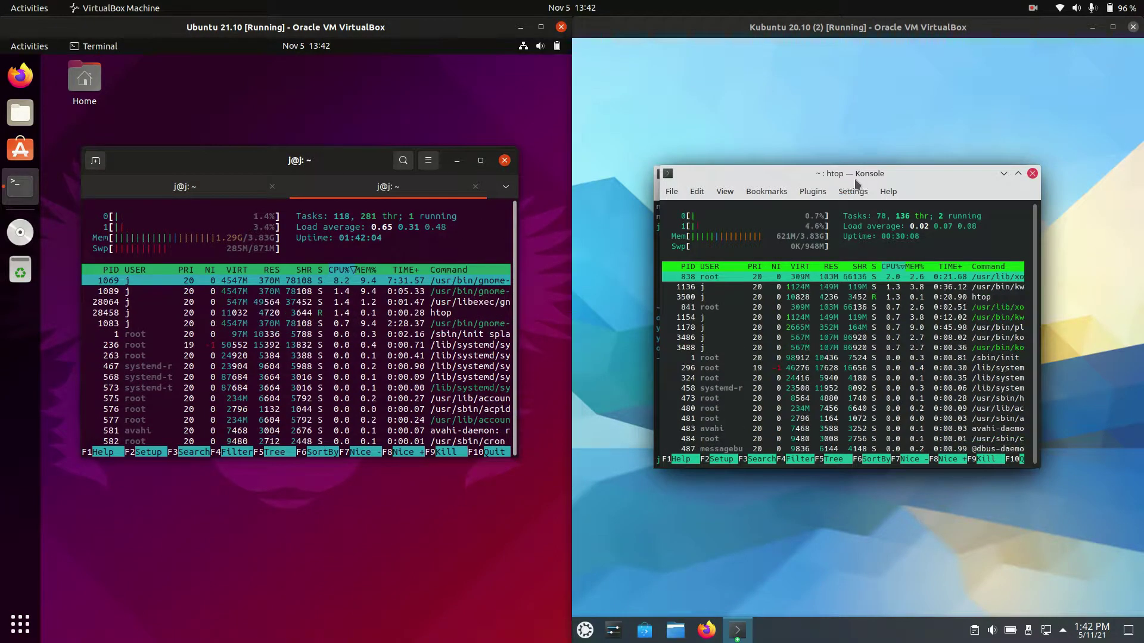
pyautogui.moveTo(854, 180); pyautogui.dragTo(803, 200)
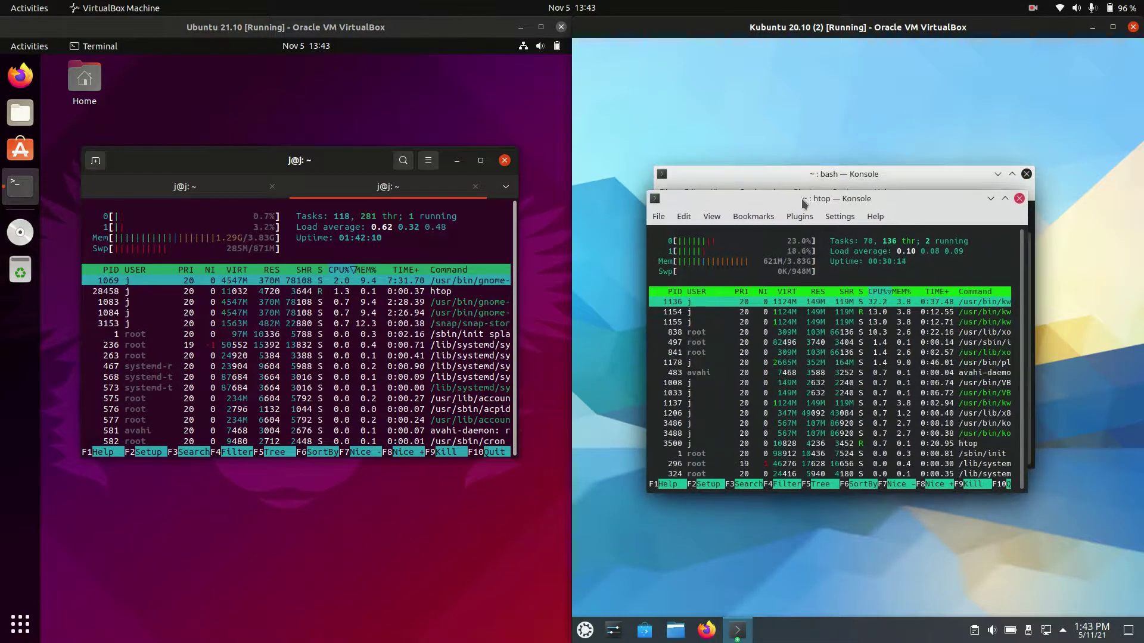
pyautogui.moveTo(326, 158); pyautogui.dragTo(333, 159)
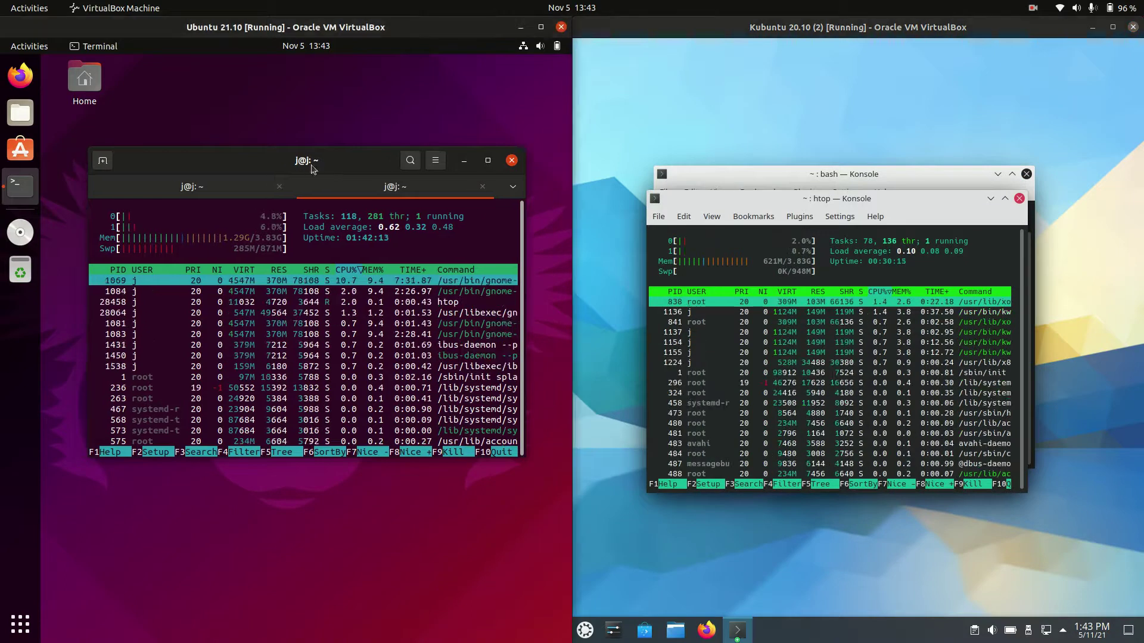
pyautogui.click(241, 191)
pyautogui.click(379, 190)
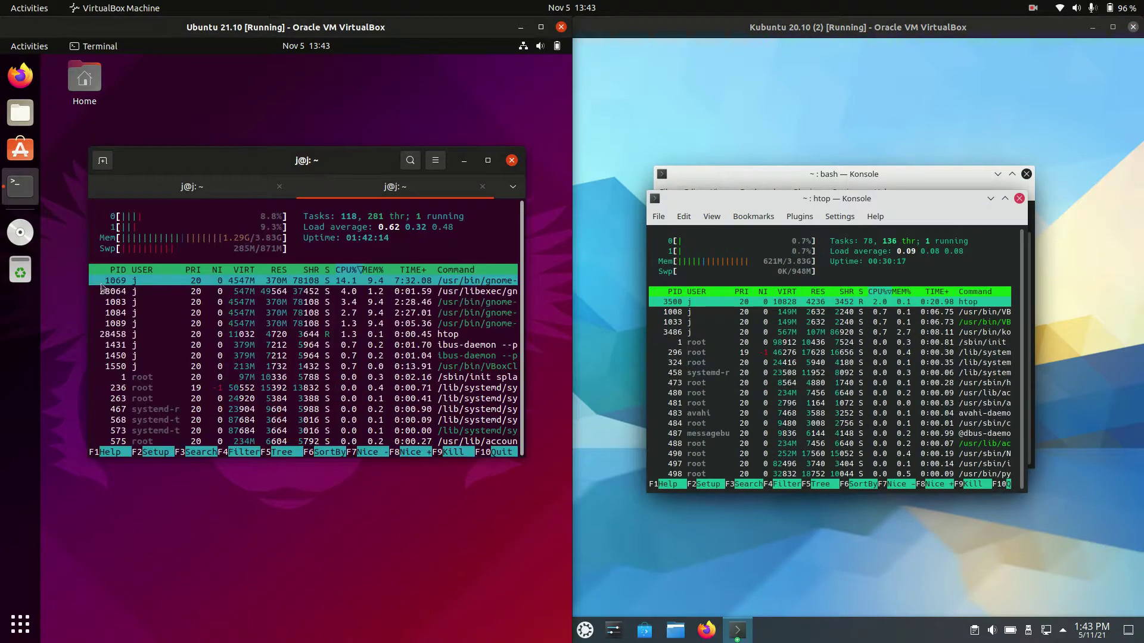
pyautogui.moveTo(265, 175)
pyautogui.mouseDown()
pyautogui.moveTo(253, 172)
pyautogui.moveTo(274, 182)
pyautogui.mouseUp()
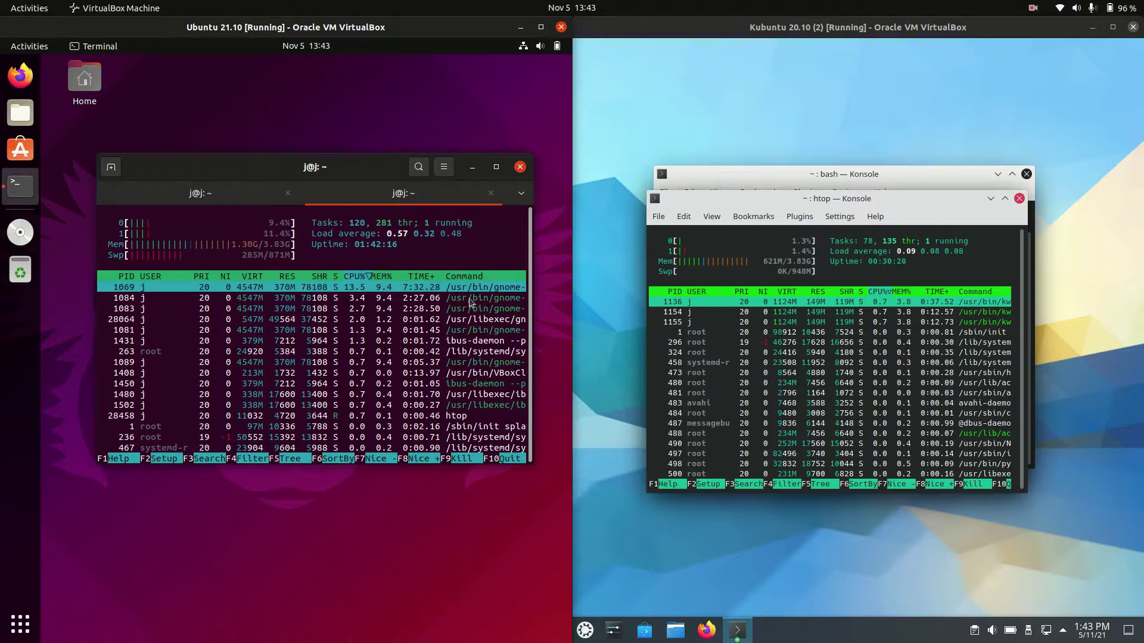
# Maximize the Ubuntu terminal and run killall gnome-shell in its neofetch tab
pyautogui.click(496, 167)
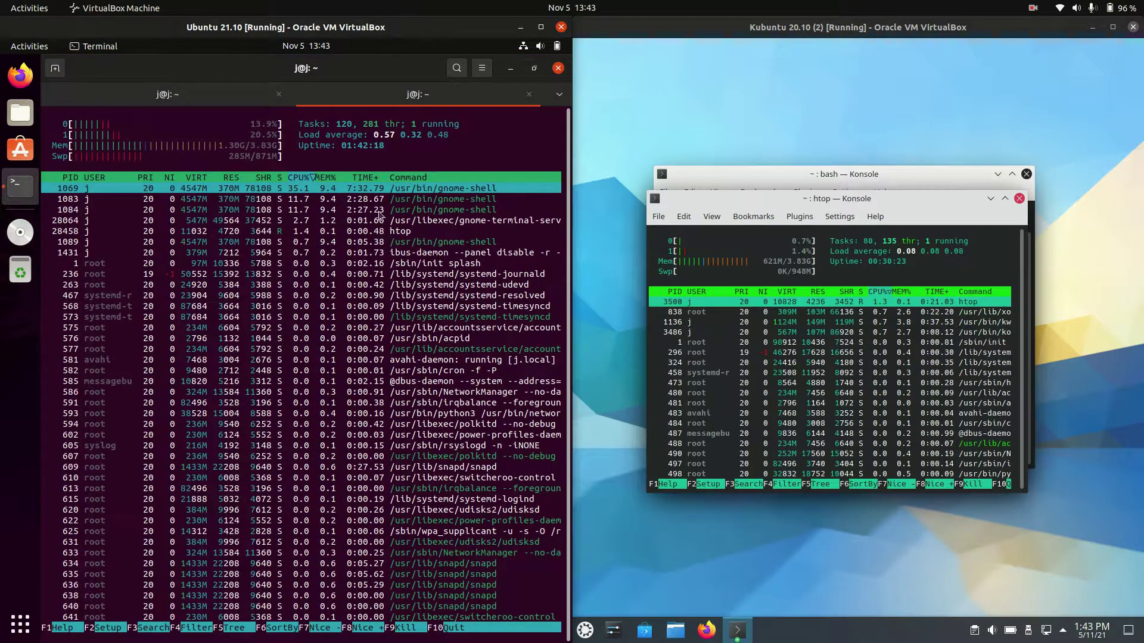
pyautogui.hotkey('ctrl', 'pageup')
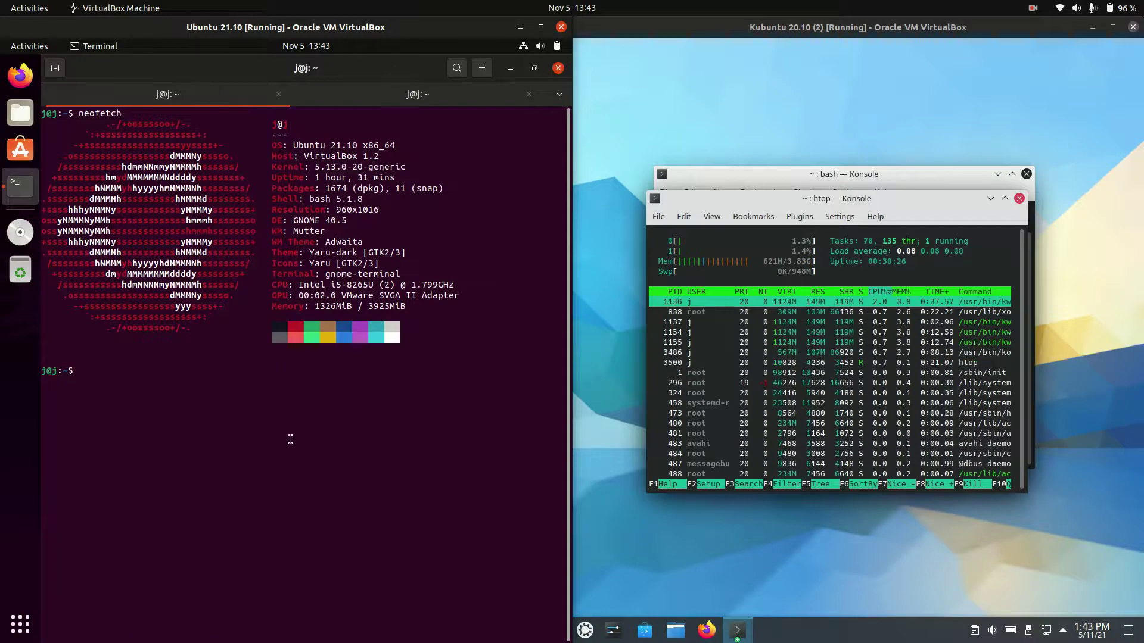
pyautogui.write('kill')
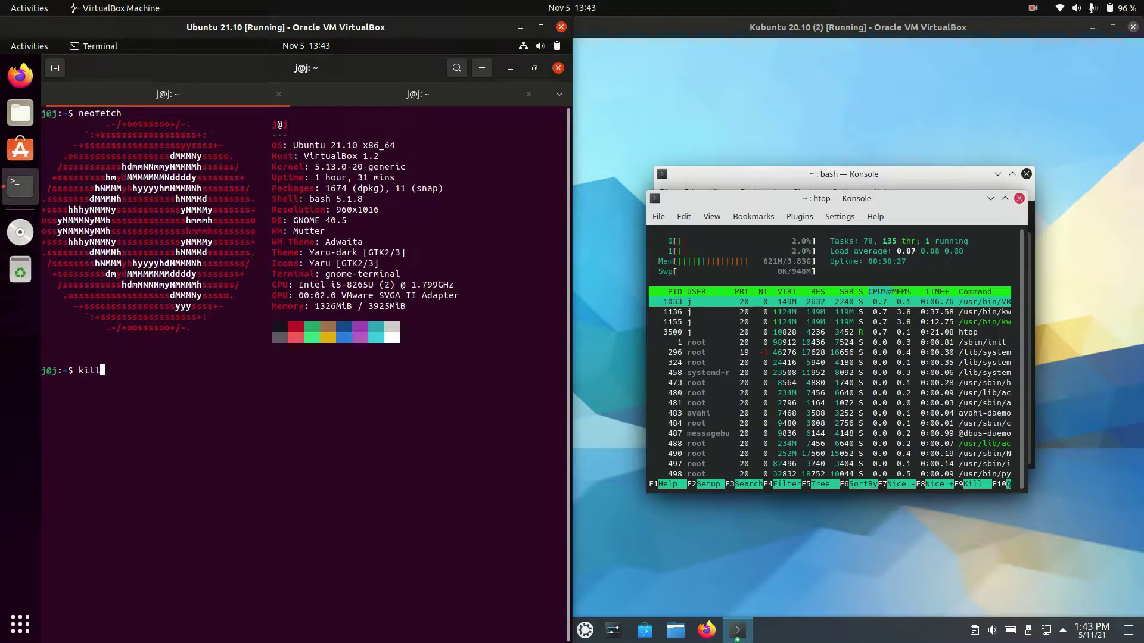
pyautogui.write('all gnome')
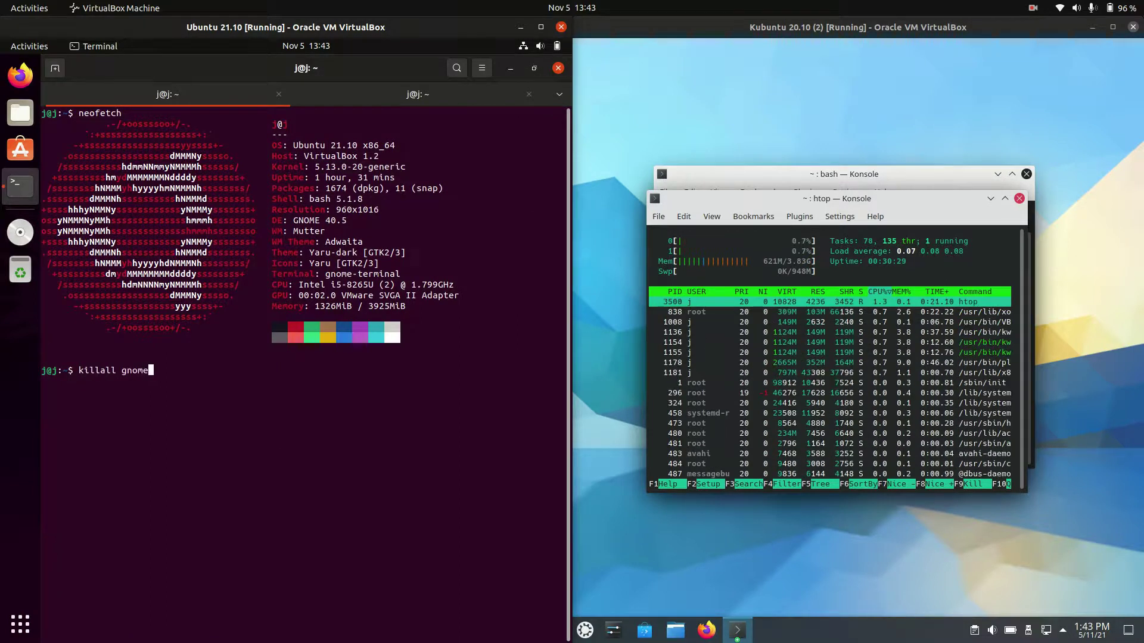
pyautogui.write('-shell')
pyautogui.press('Return')
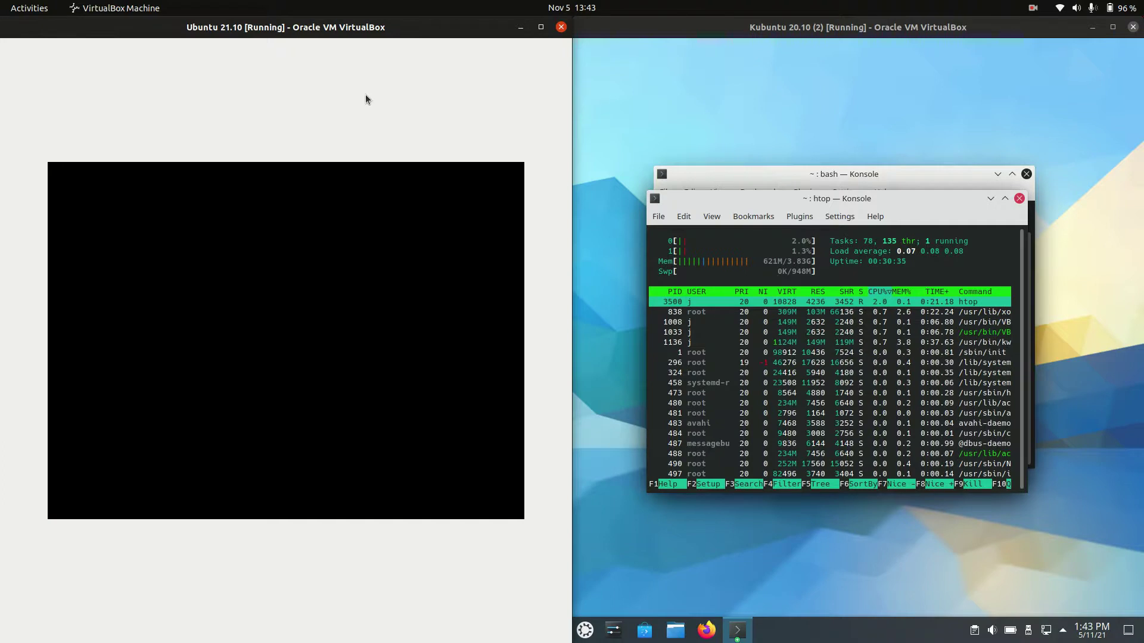
# Move Kubuntu's htop Konsole window up over the bash Konsole window while watching the CPU load
pyautogui.moveTo(840, 206)
pyautogui.mouseDown()
pyautogui.moveTo(863, 194)
pyautogui.moveTo(849, 189)
pyautogui.moveTo(860, 197)
pyautogui.mouseUp()
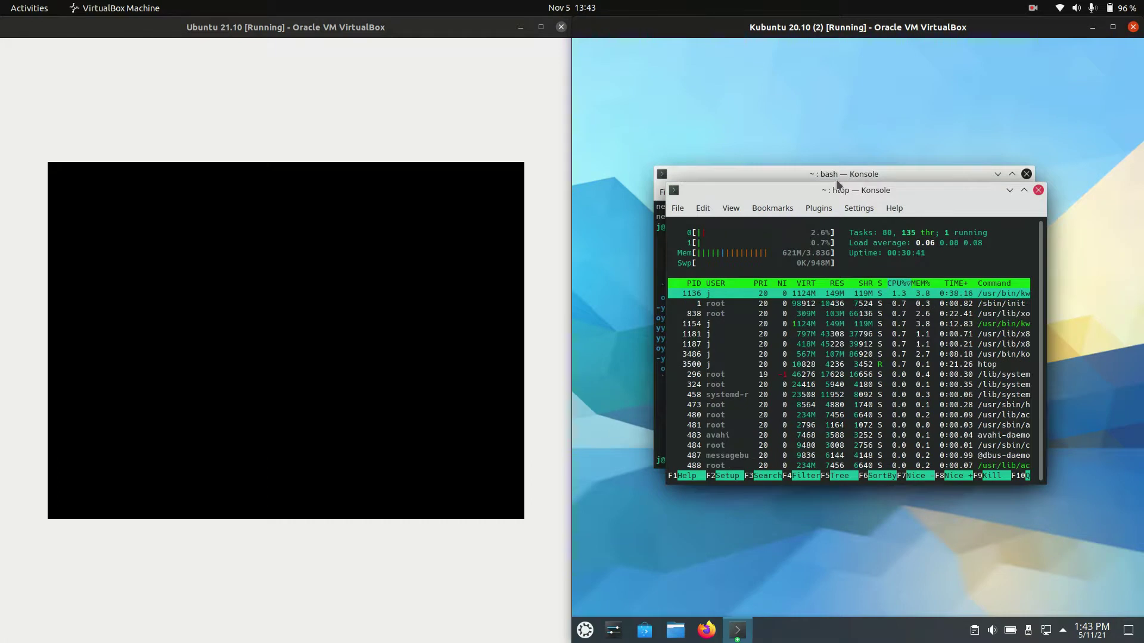
pyautogui.moveTo(825, 189)
pyautogui.mouseDown()
pyautogui.moveTo(799, 195)
pyautogui.moveTo(822, 195)
pyautogui.moveTo(814, 181)
pyautogui.mouseUp()
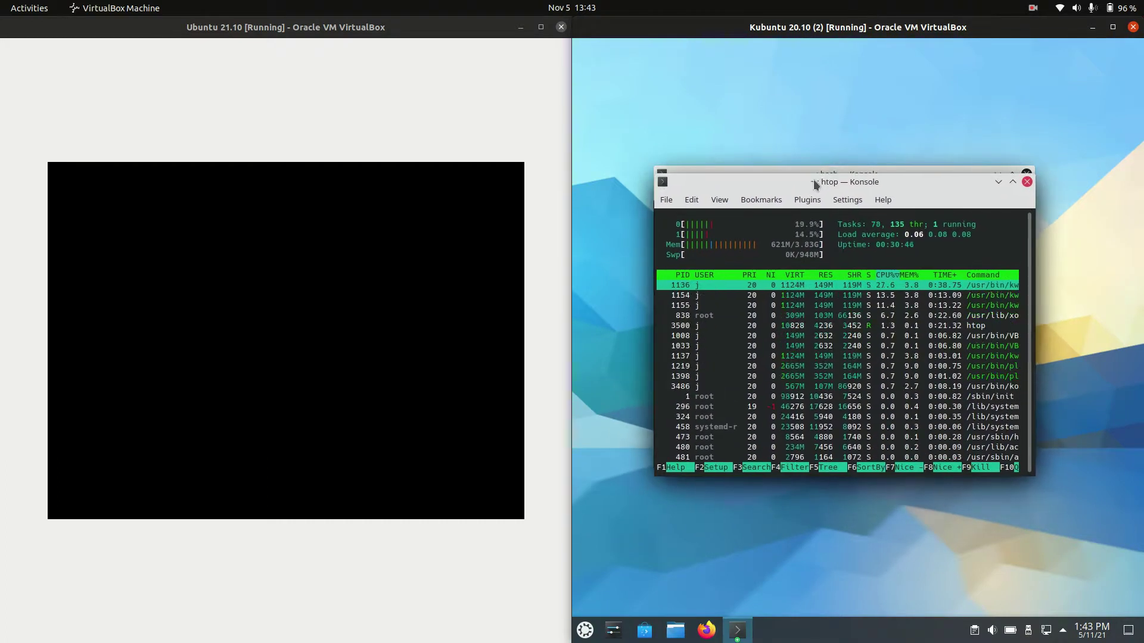